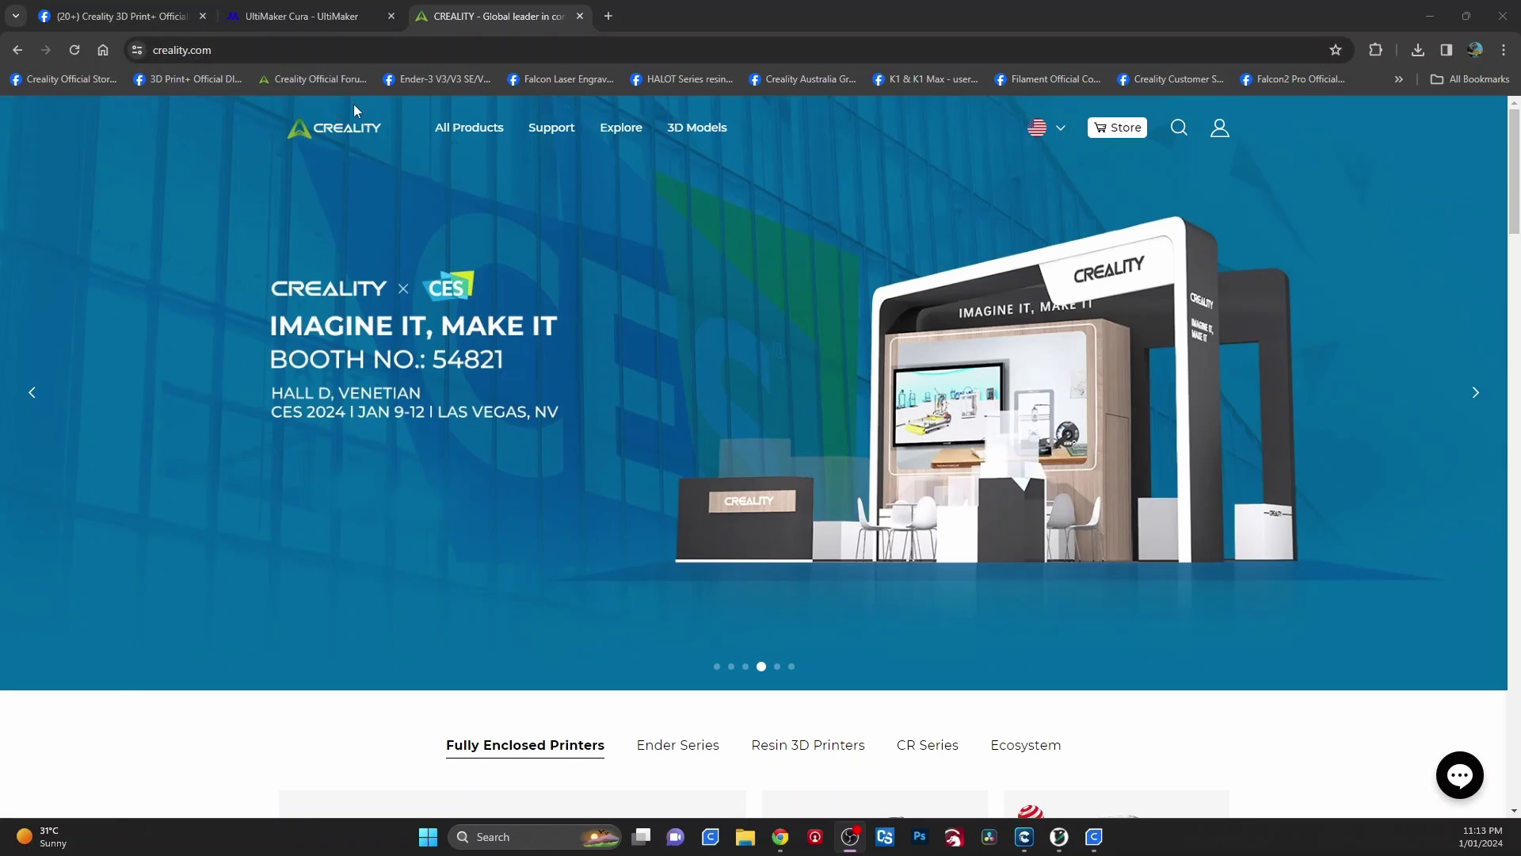
# Open the Support menu in the Creality site header to show the Software & Firmware links
pyautogui.moveTo(469, 125)
pyautogui.moveTo(551, 133)
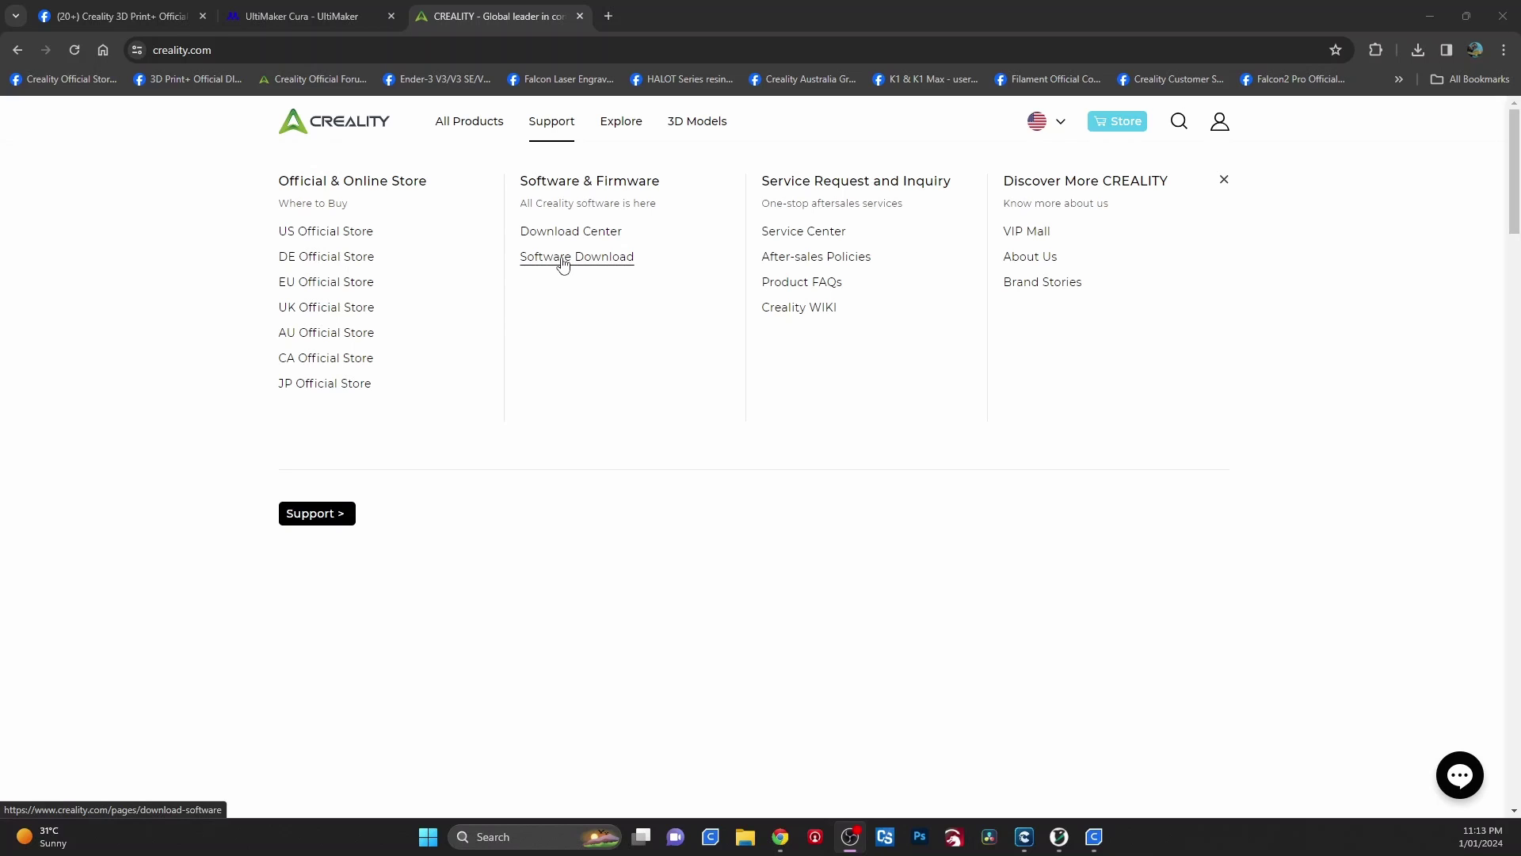
# Download the Creality Print v4.3.8 Windows installer and check its download progress
pyautogui.click(560, 257)
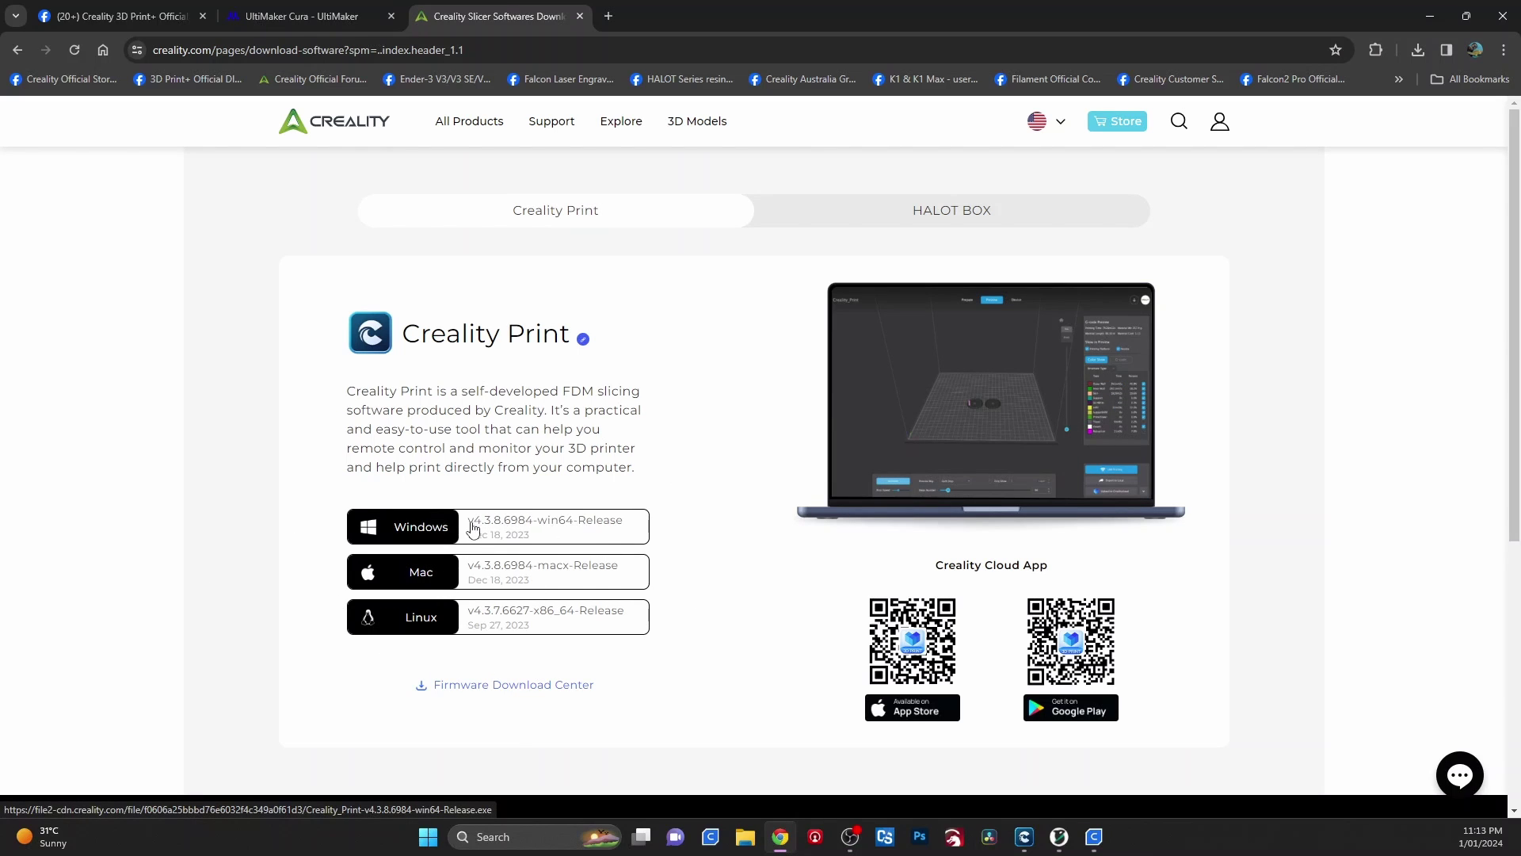
pyautogui.click(473, 529)
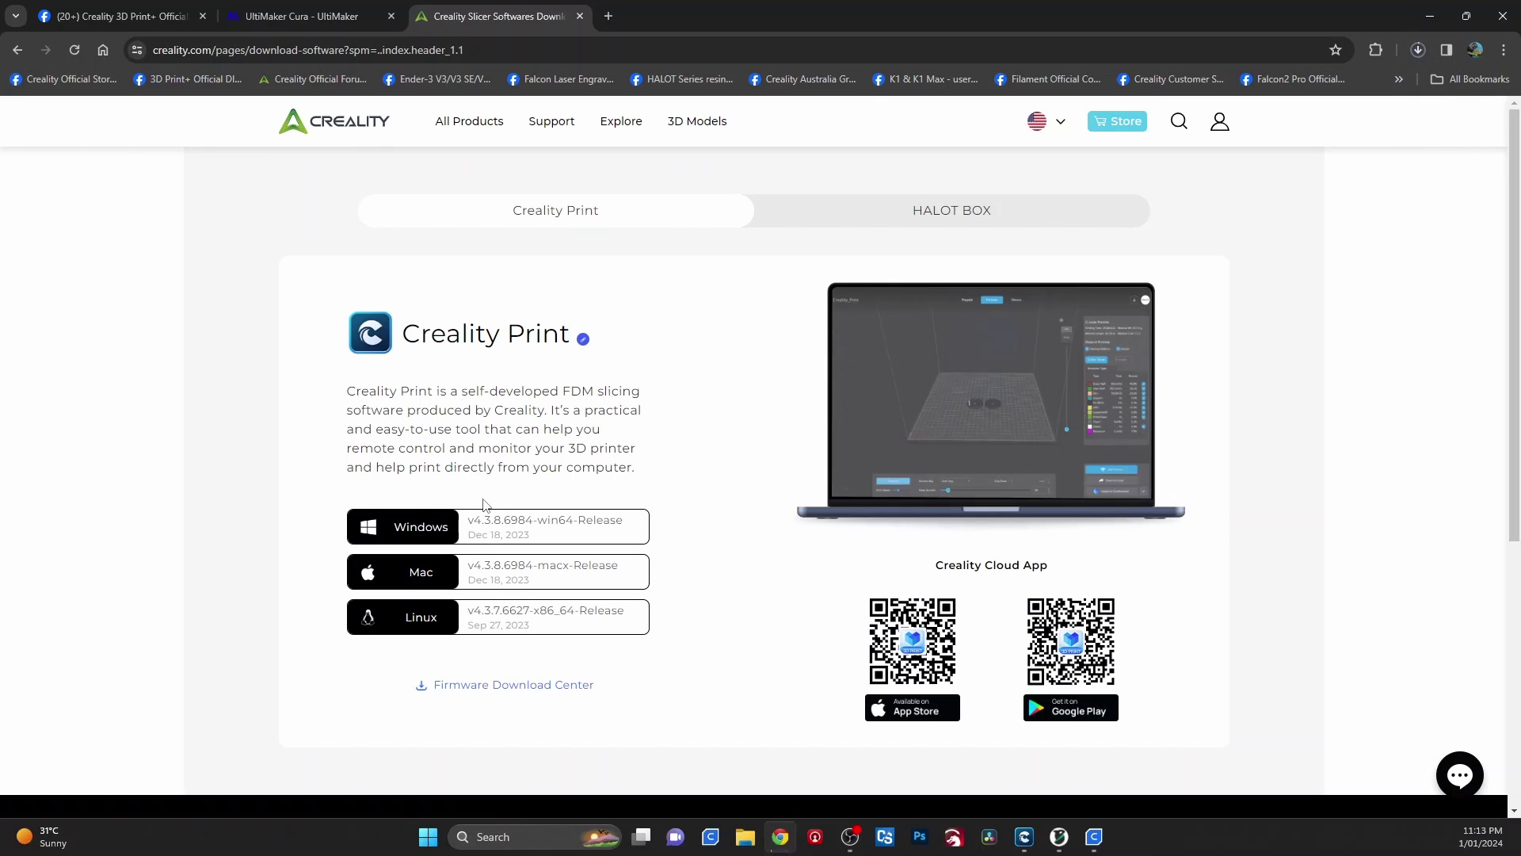
pyautogui.click(1419, 50)
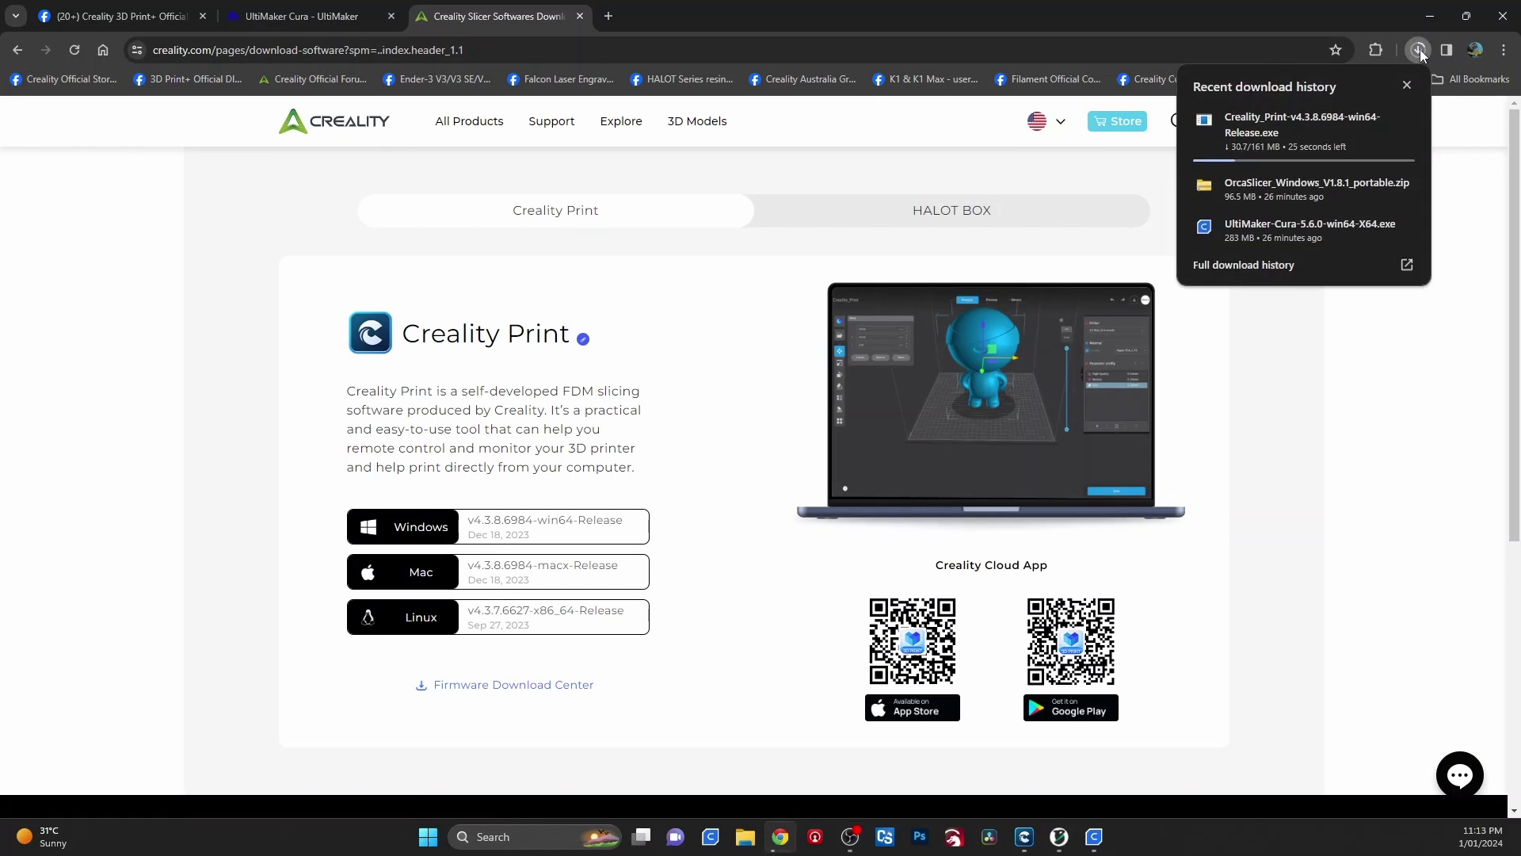
# Show the Downloads folder with the Creality_Print-v4.3.8.6984-win64-Release.exe installer
pyautogui.click(1230, 237)
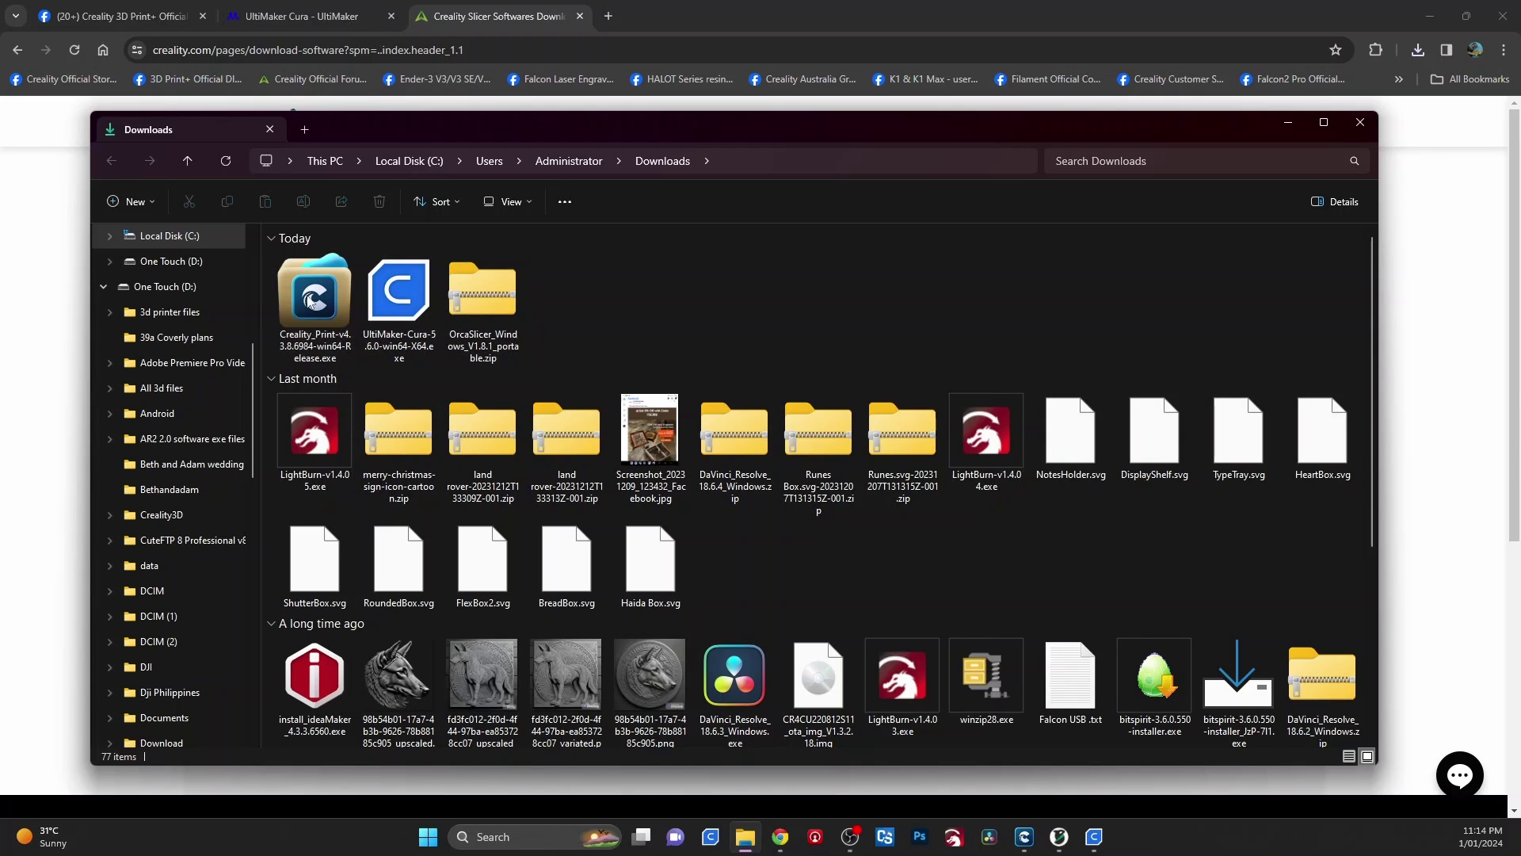
# Run the Creality Print installer, remove the old version and install to the default location
pyautogui.click(321, 321)
pyautogui.doubleClick(300, 290)
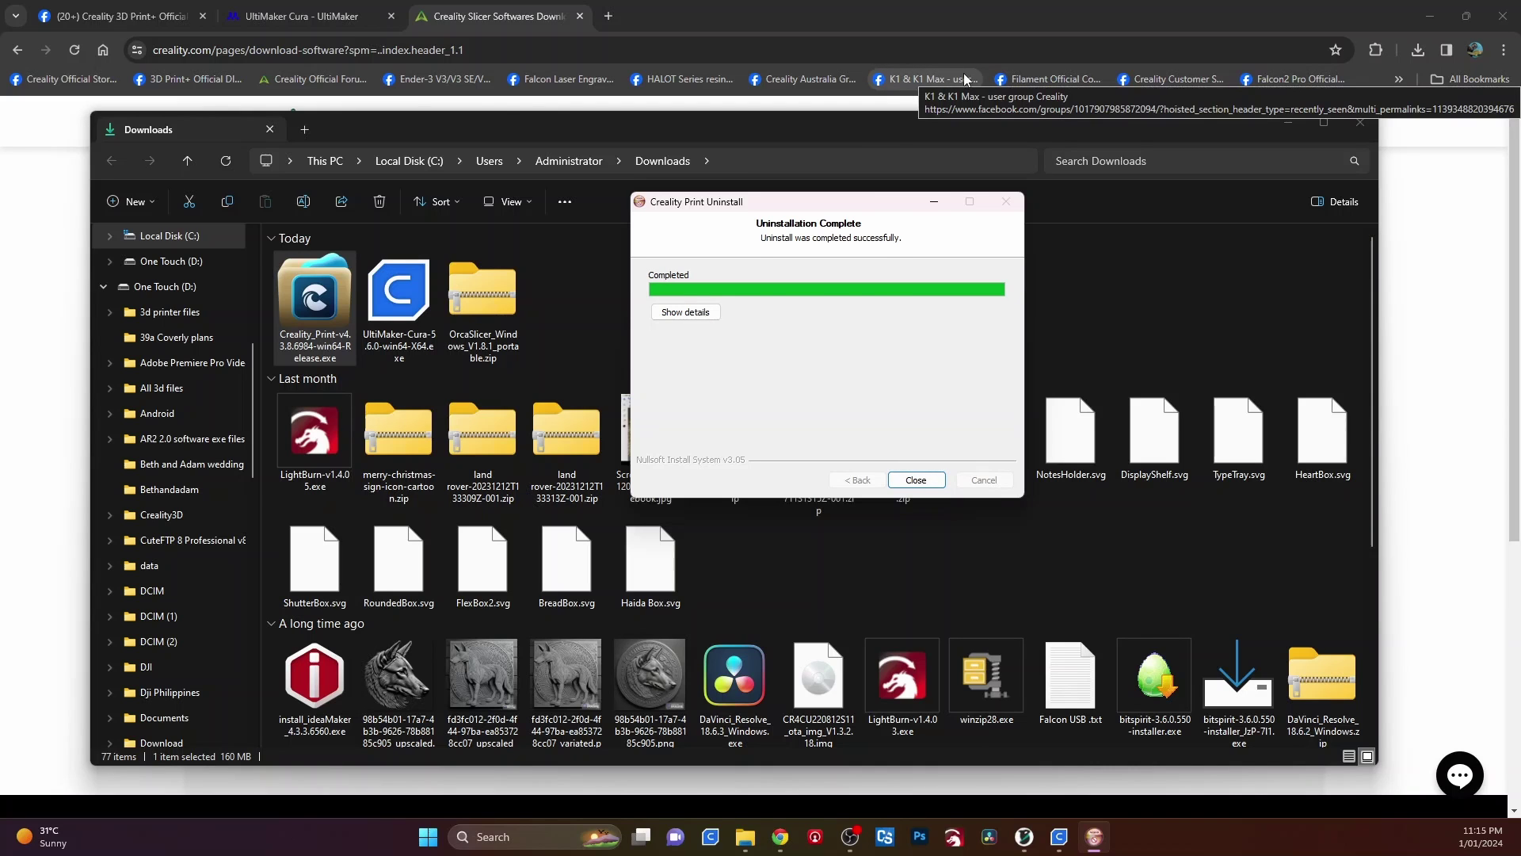
pyautogui.click(832, 477)
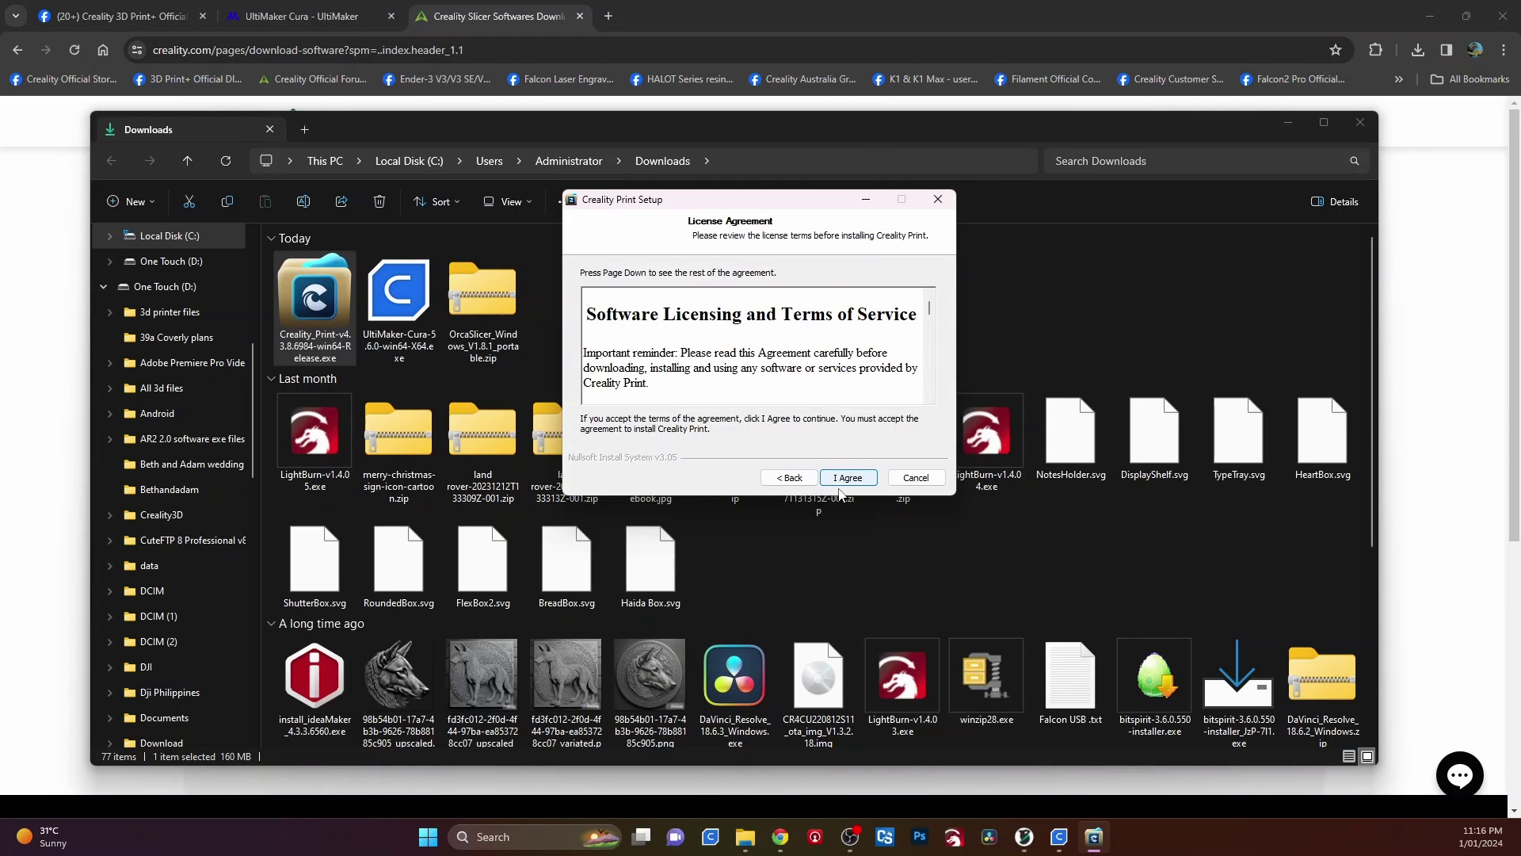
pyautogui.click(833, 479)
pyautogui.click(854, 480)
pyautogui.click(854, 480)
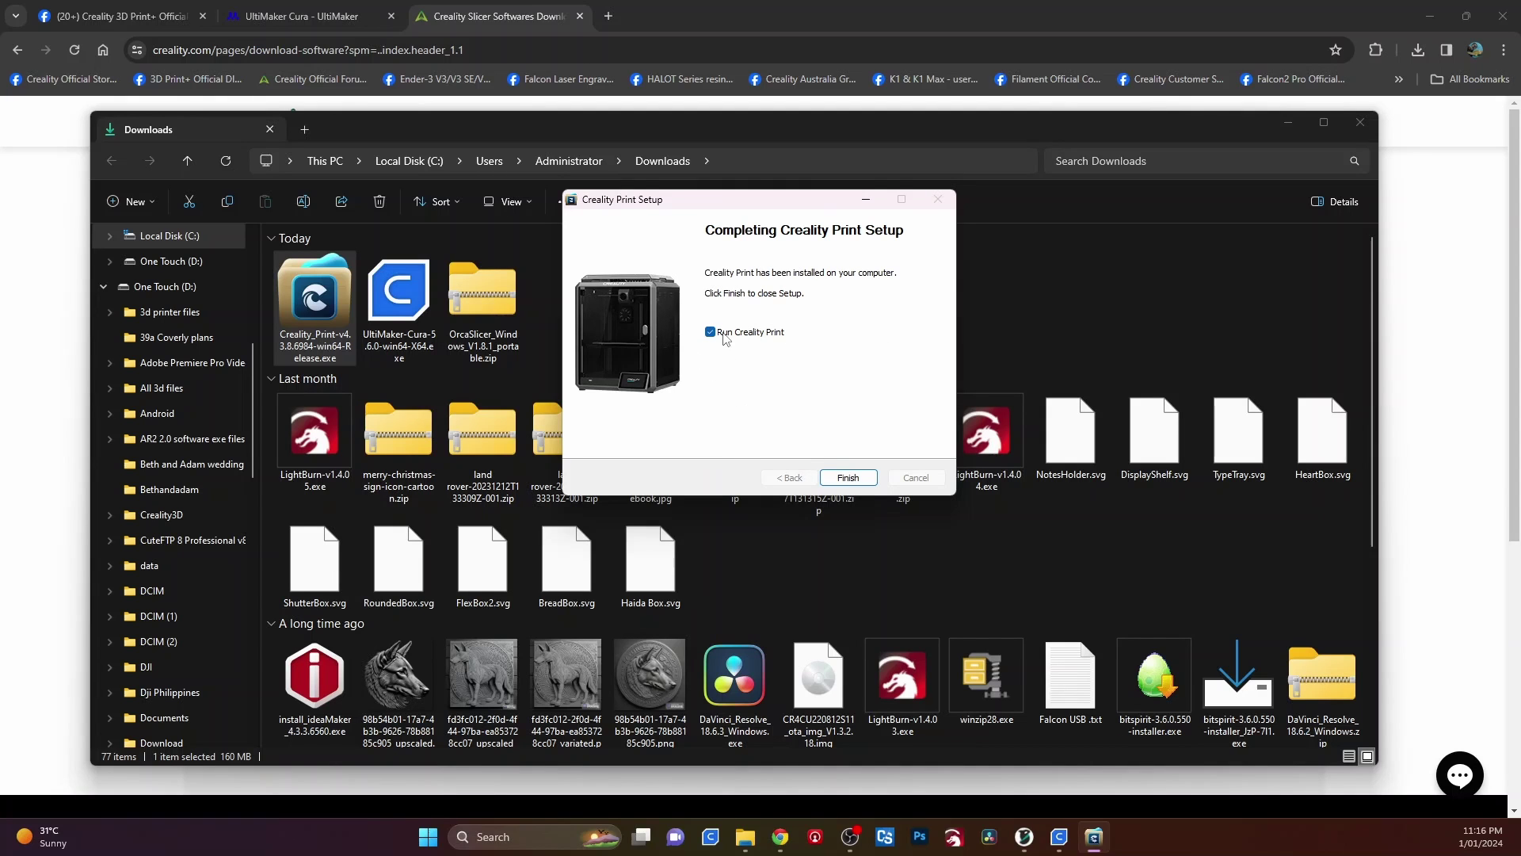
# Launch Creality Print and save the Normal 0.20mm profile with Generate Support turned off
pyautogui.click(845, 477)
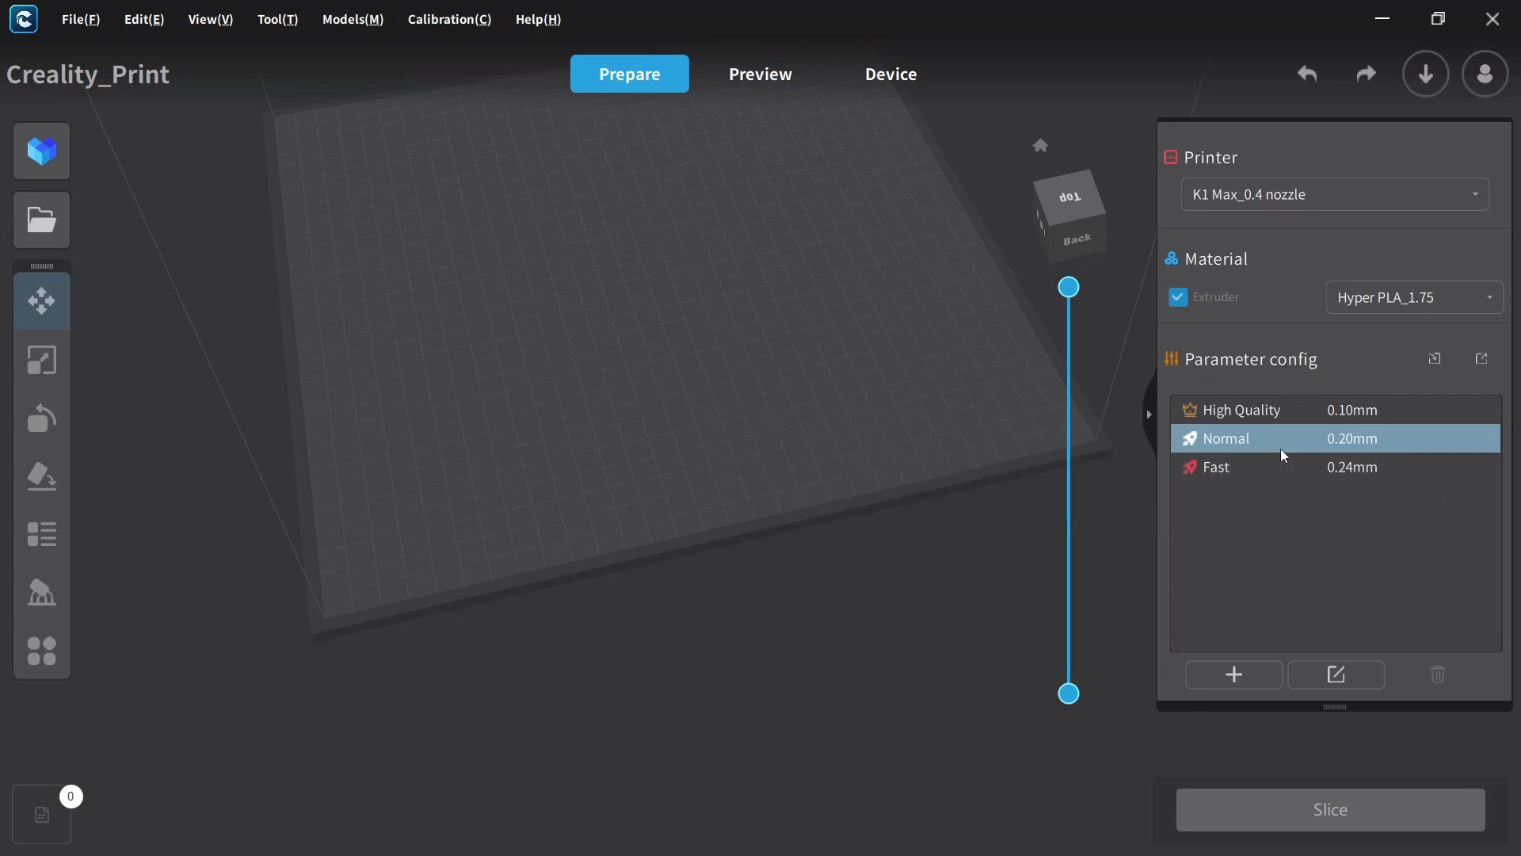
pyautogui.moveTo(1226, 448)
pyautogui.moveTo(1263, 415)
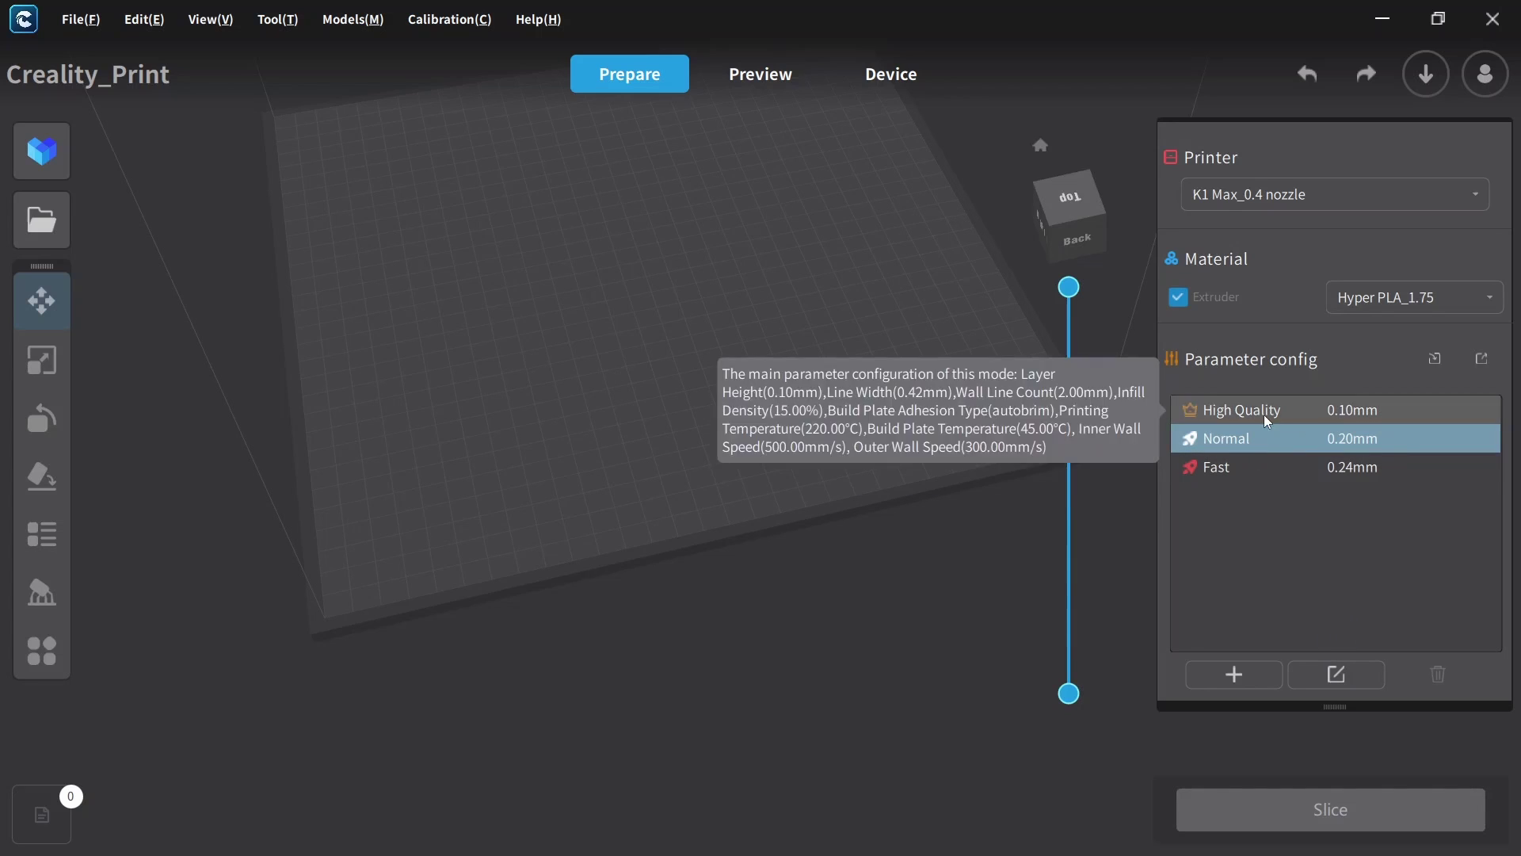
pyautogui.click(1336, 675)
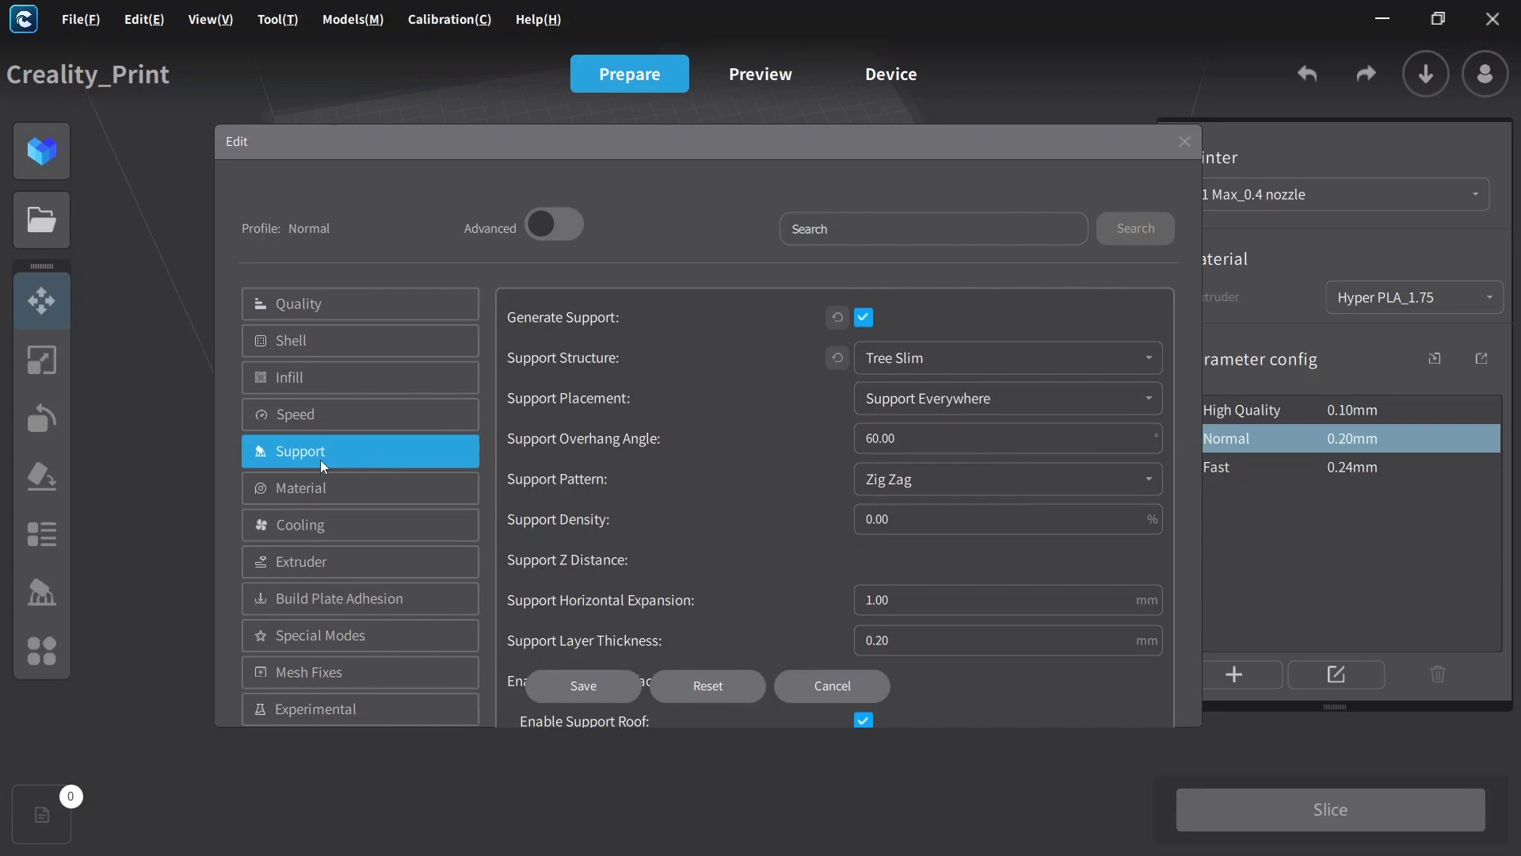
pyautogui.click(863, 319)
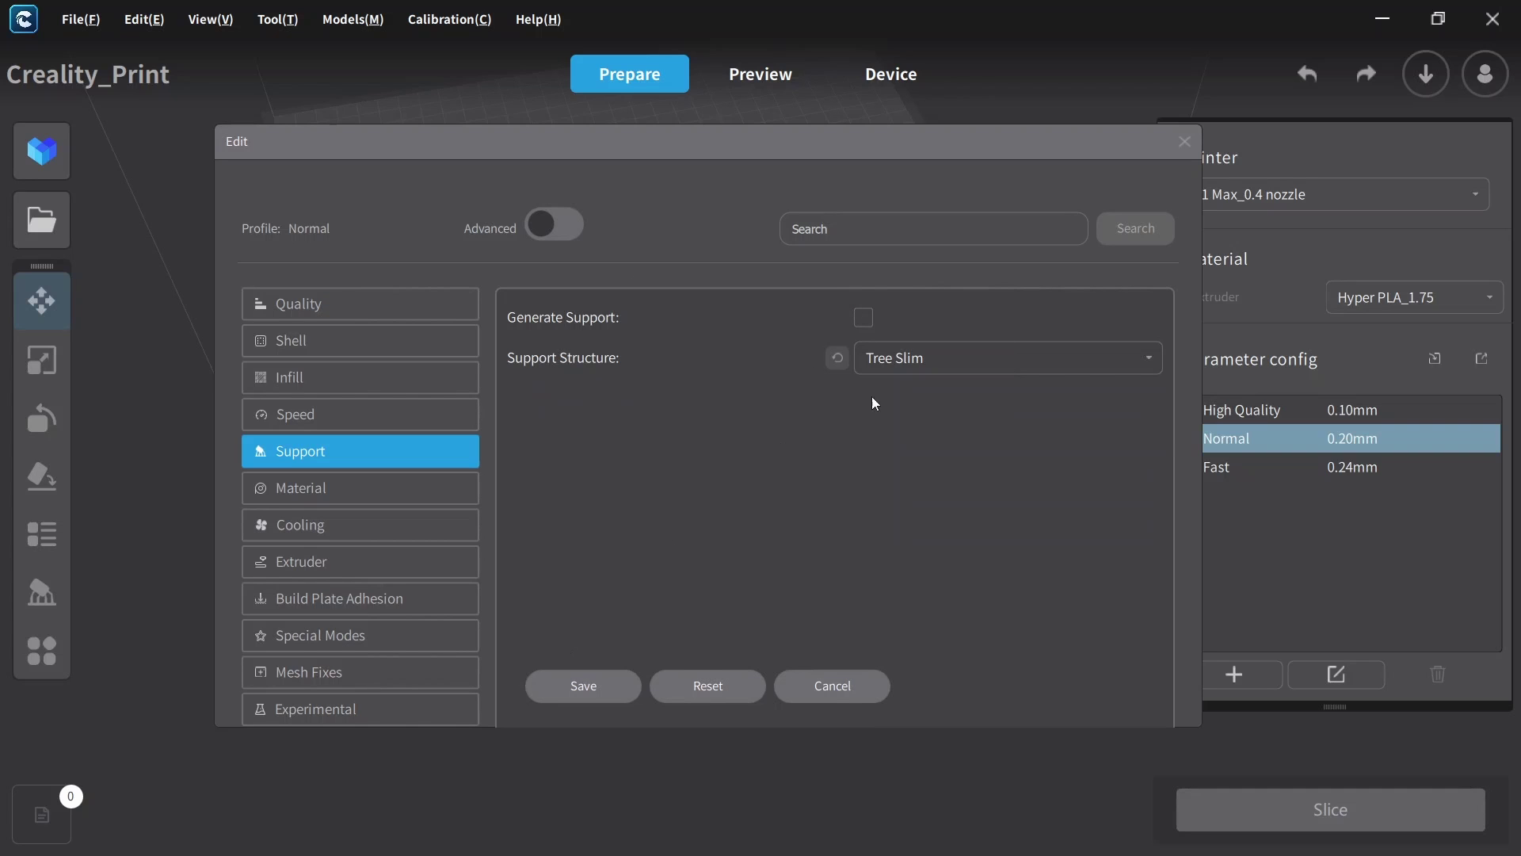
pyautogui.click(575, 684)
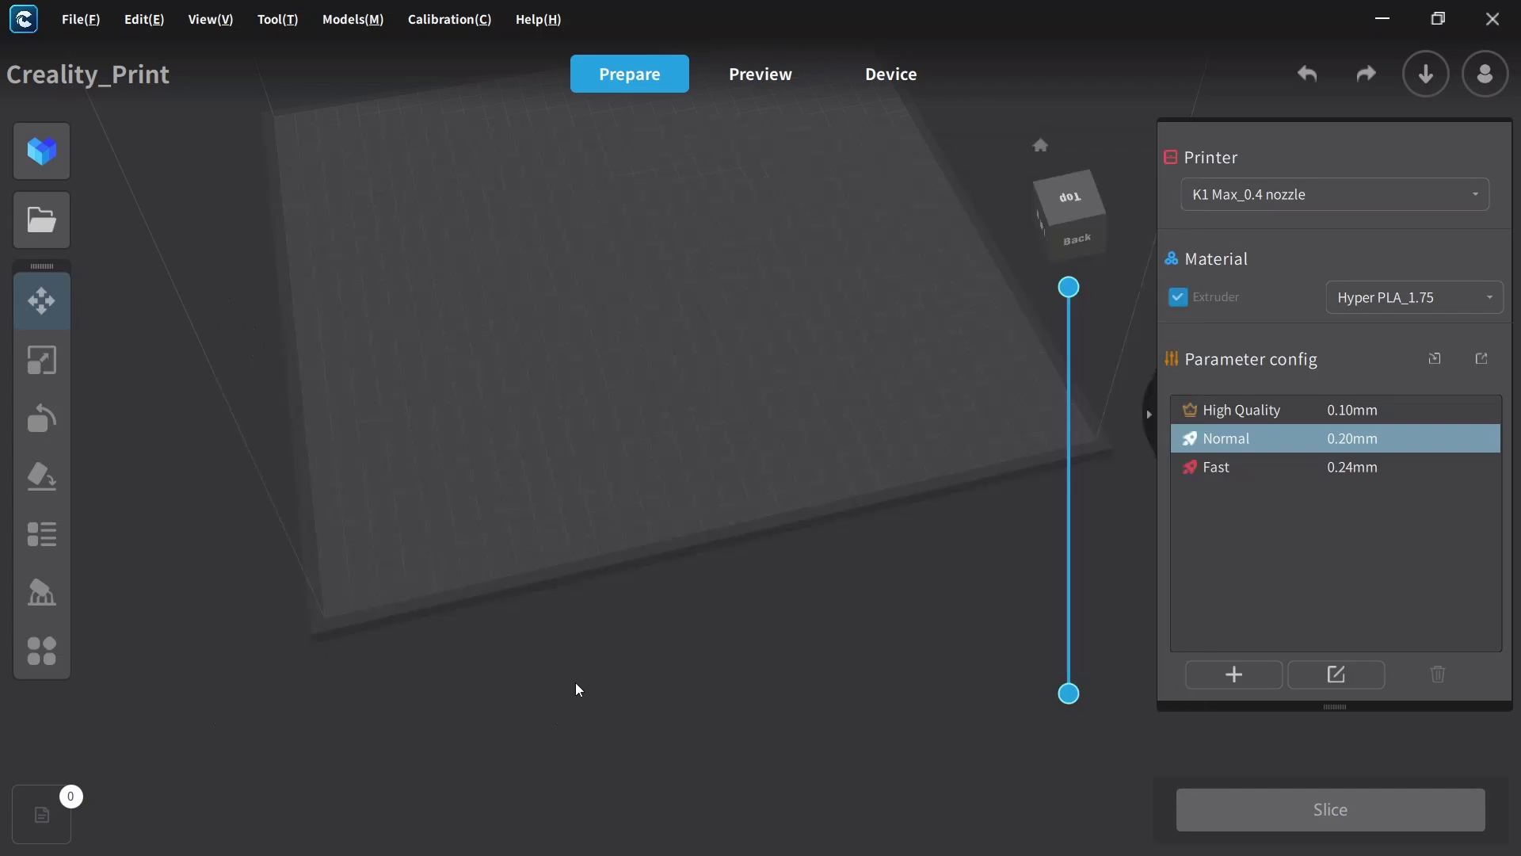
# Start a PLA Temperature calibration with start 230 °C, end 190 °C and step 5 °C
pyautogui.click(456, 24)
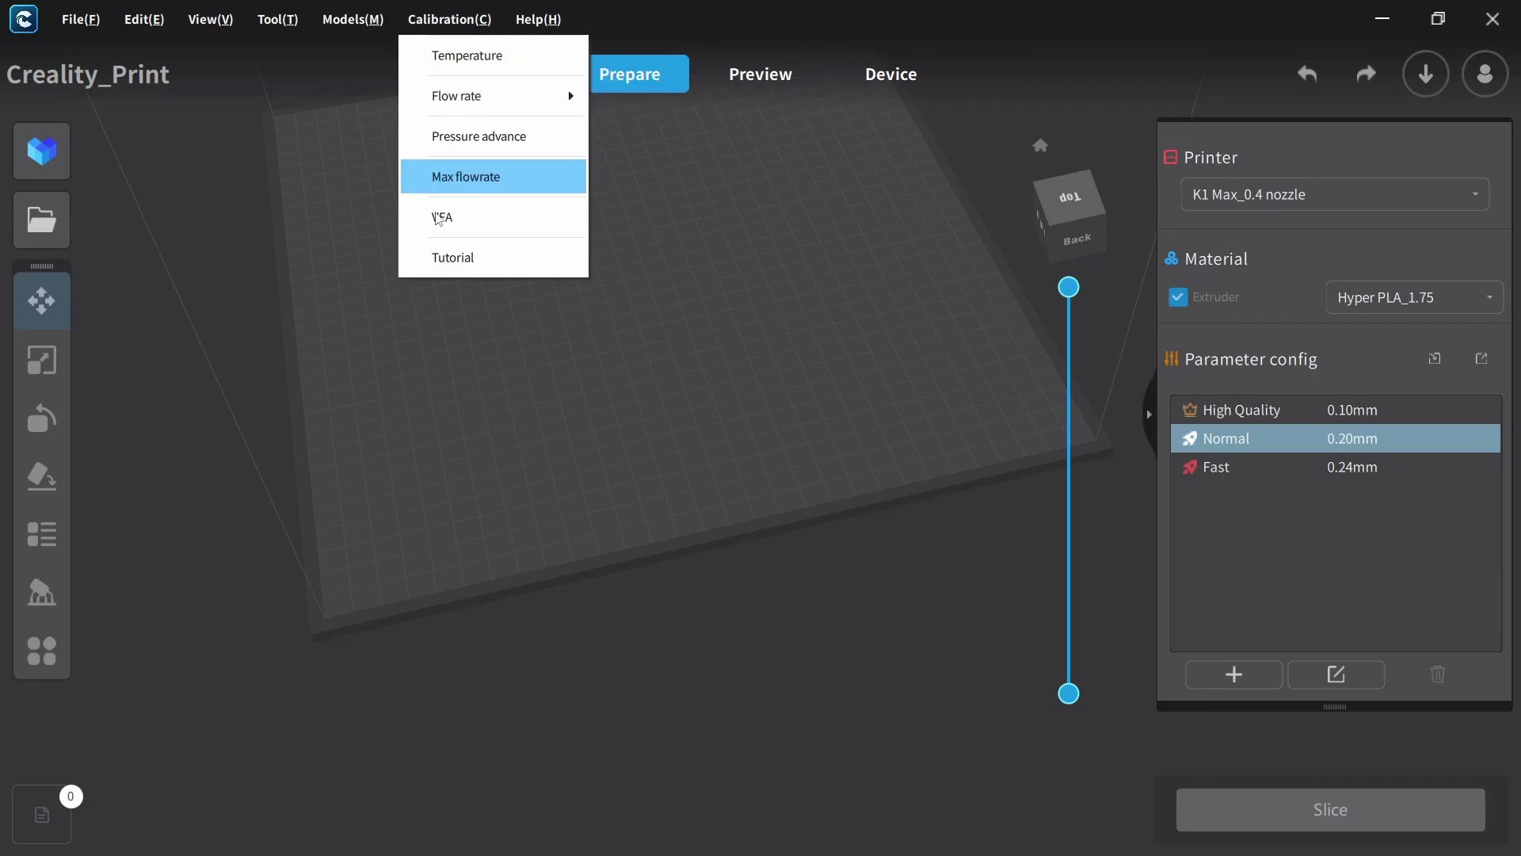
pyautogui.moveTo(435, 109)
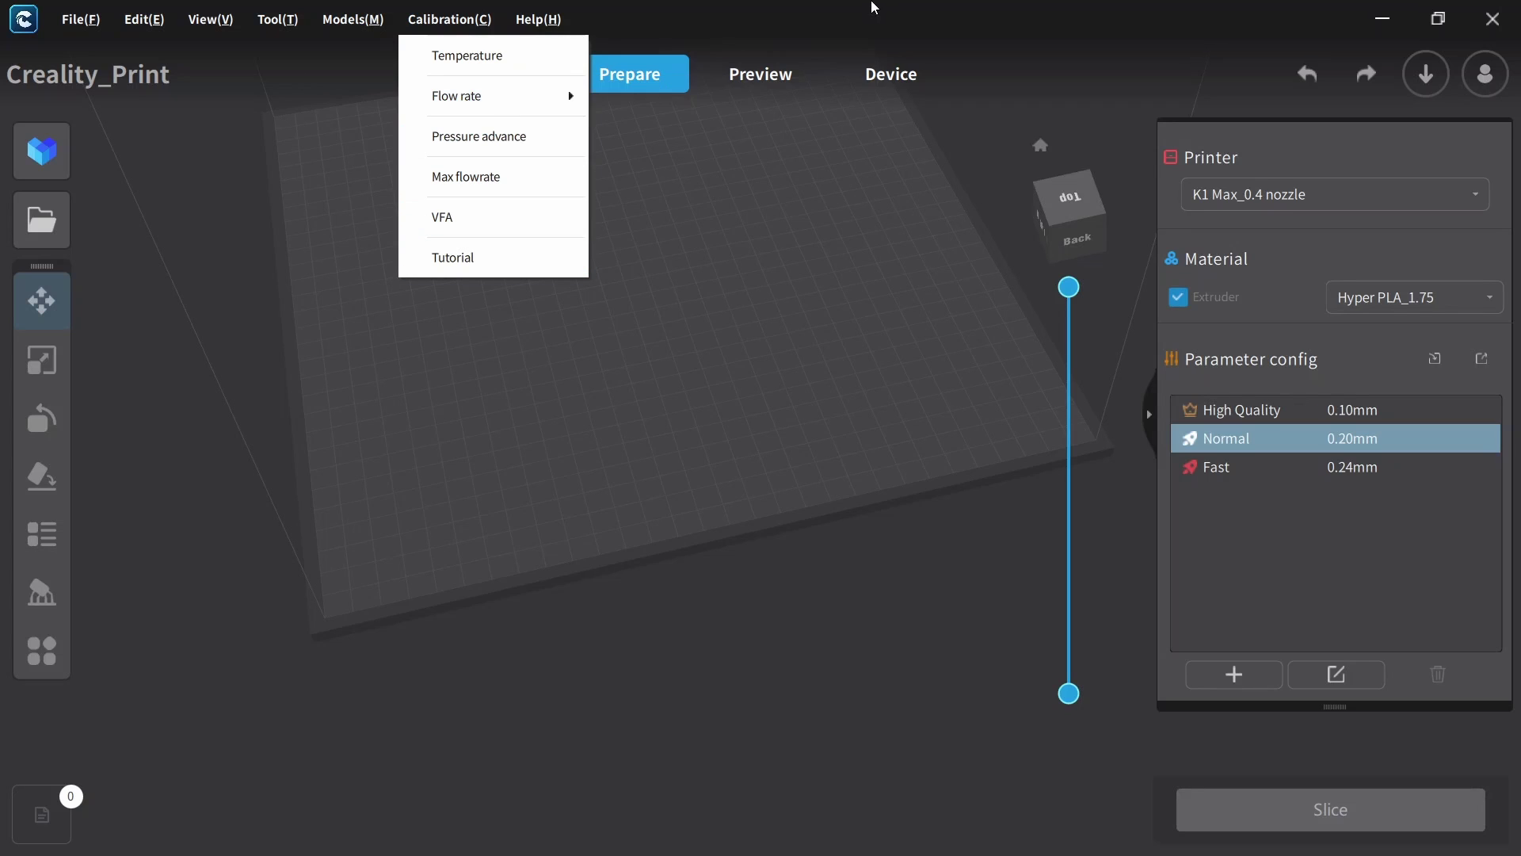
pyautogui.click(567, 56)
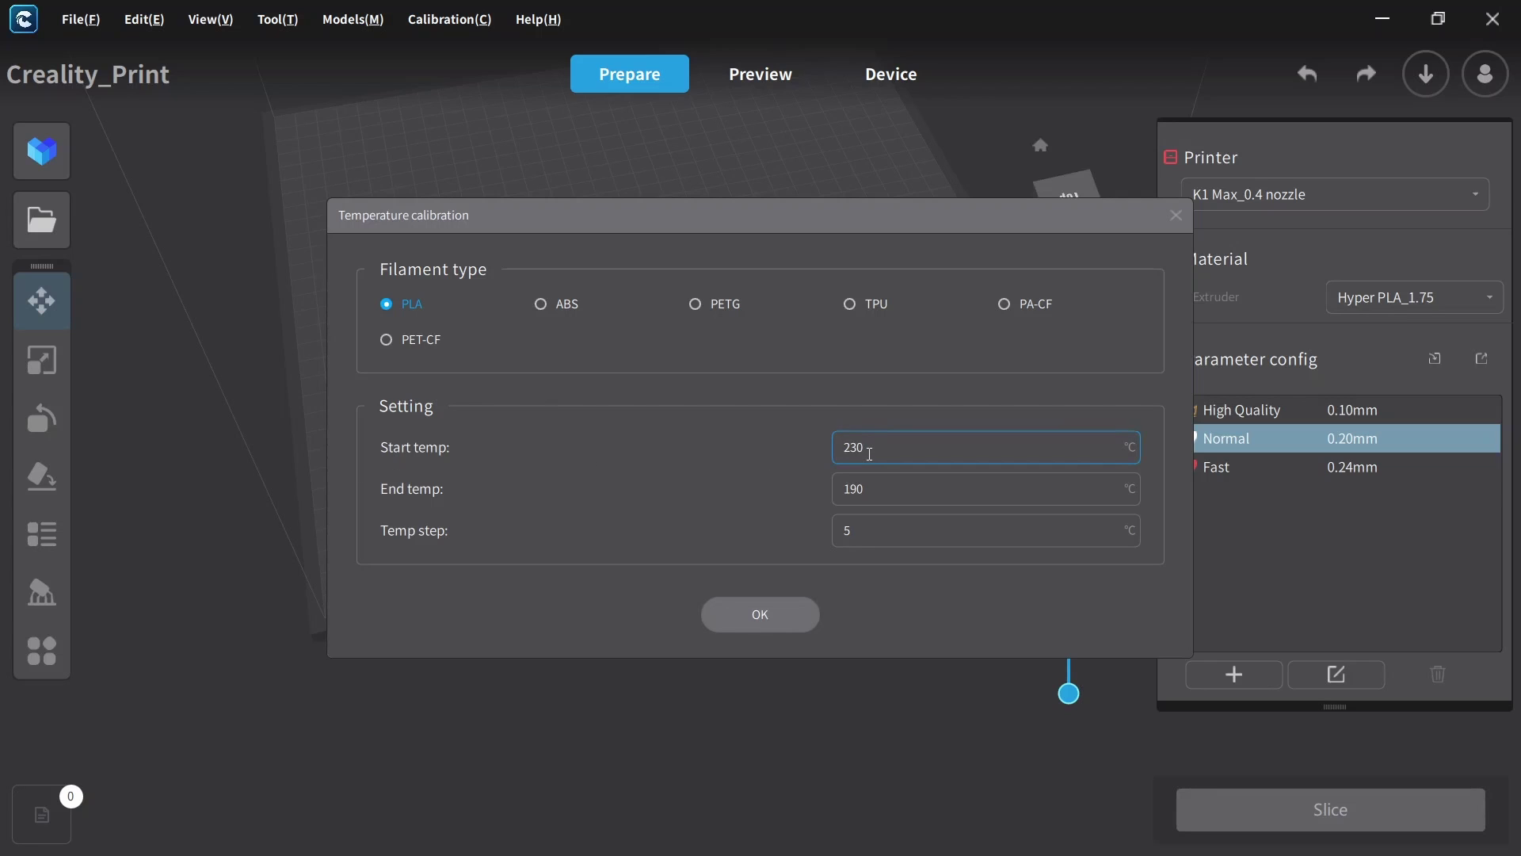
pyautogui.click(848, 462)
pyautogui.click(837, 449)
pyautogui.click(753, 616)
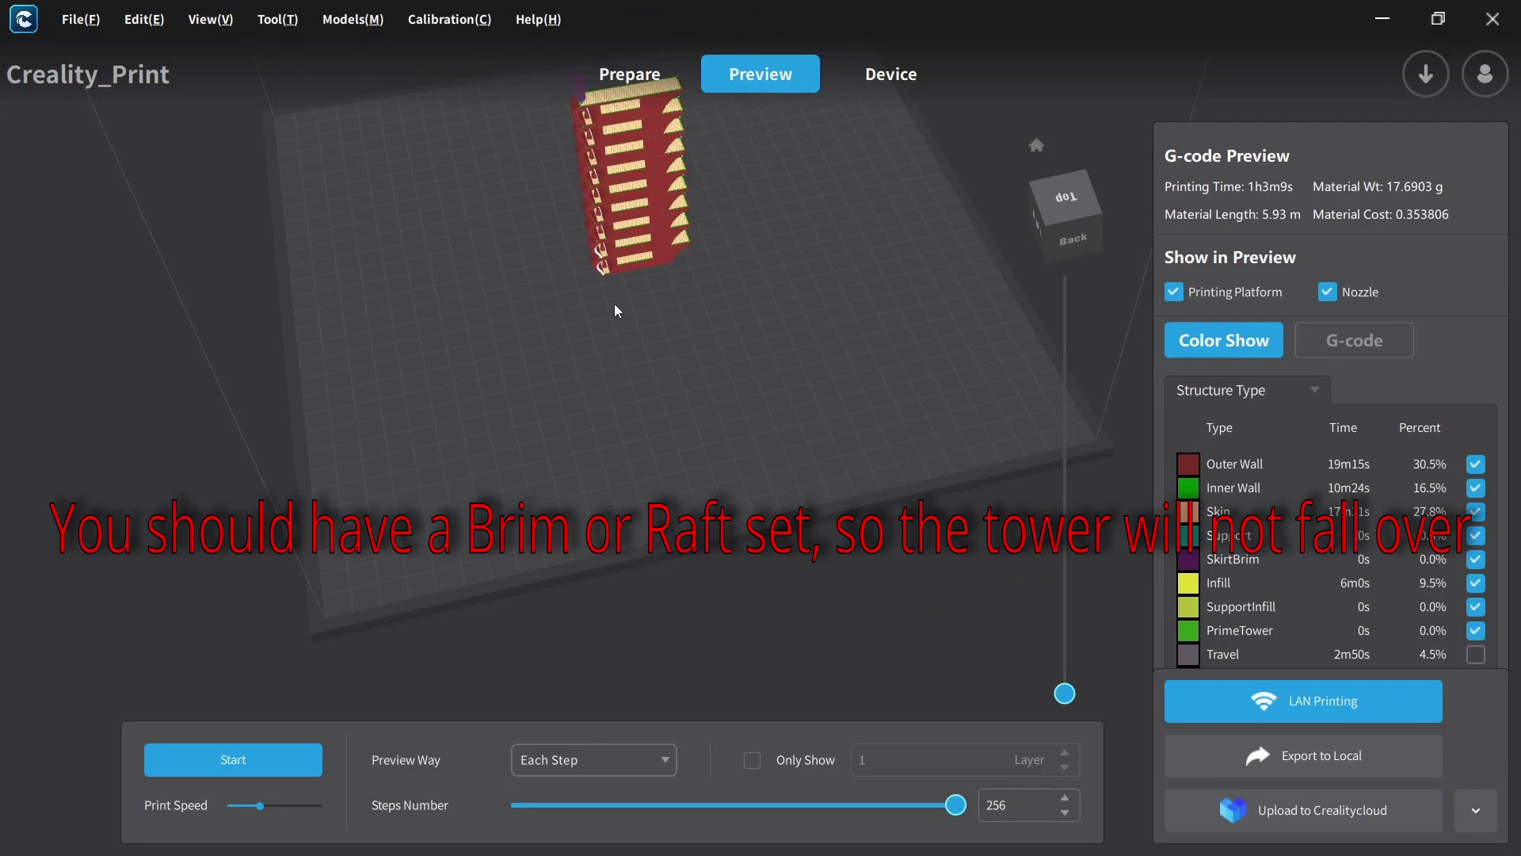
pyautogui.moveTo(681, 383); pyautogui.dragTo(609, 347, button='right')
pyautogui.moveTo(630, 330); pyautogui.dragTo(638, 507, button='middle')
pyautogui.scroll(8, 634, 491)
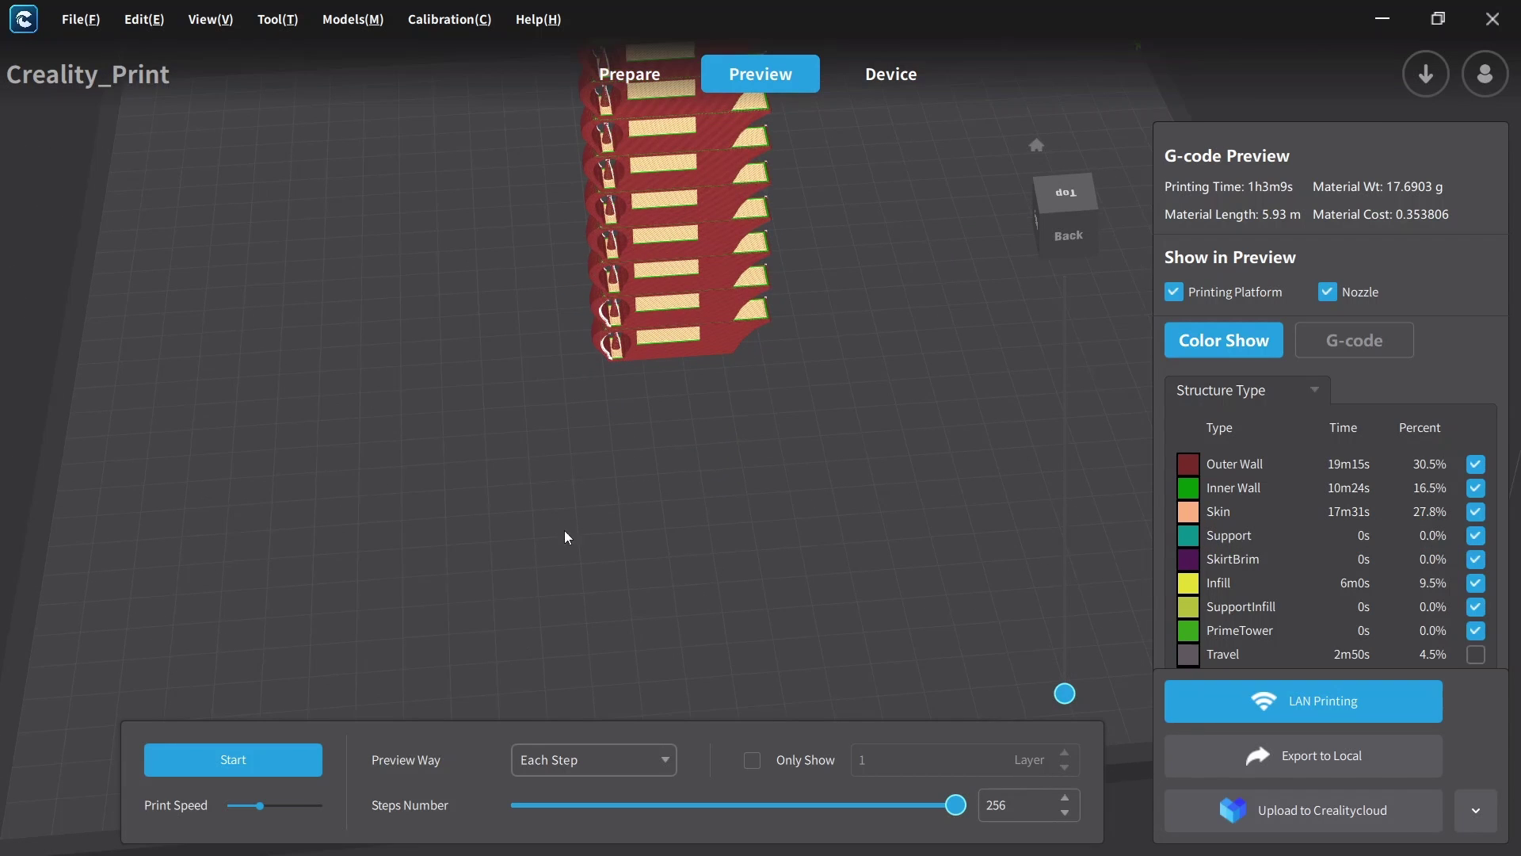
pyautogui.moveTo(576, 546); pyautogui.dragTo(721, 358, button='right')
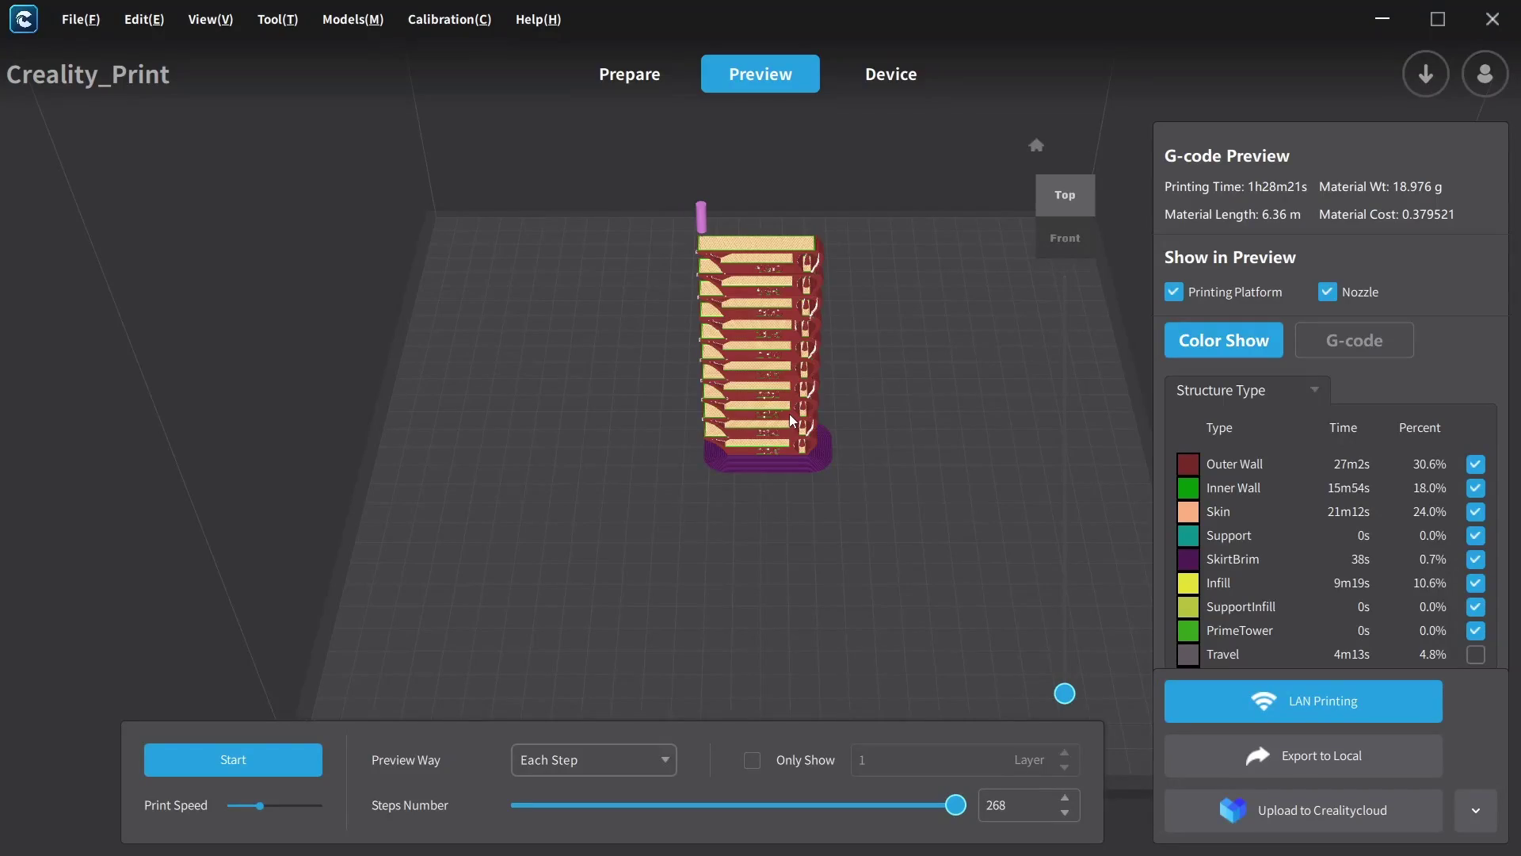
# Open Manage Material from the Prepare view to see Hyper PLA_1.75's 220 °C and 50 °C temperatures
pyautogui.click(614, 75)
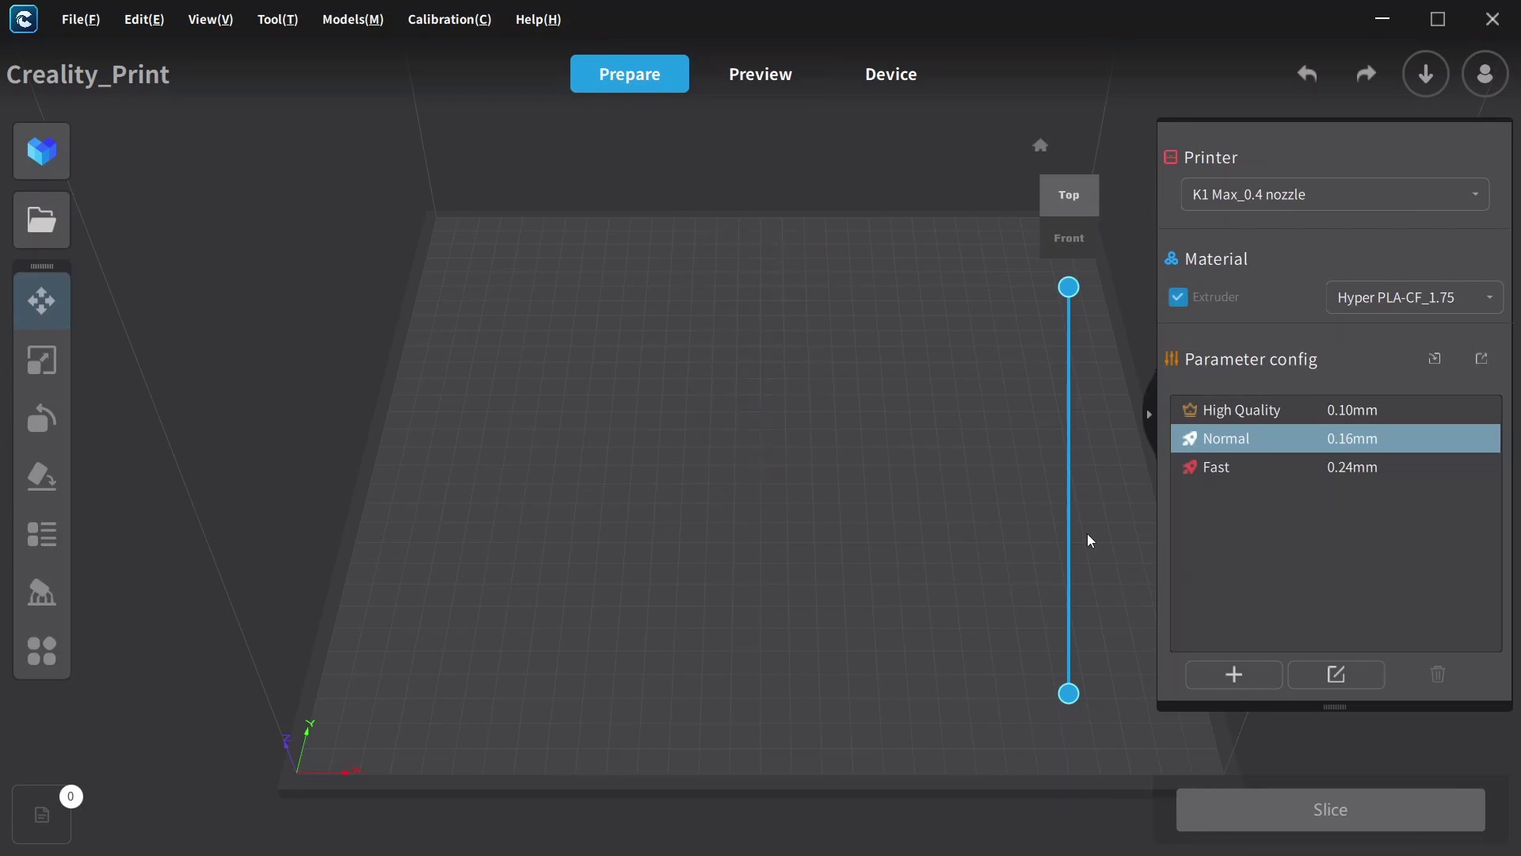
pyautogui.moveTo(1260, 442)
pyautogui.click(1423, 301)
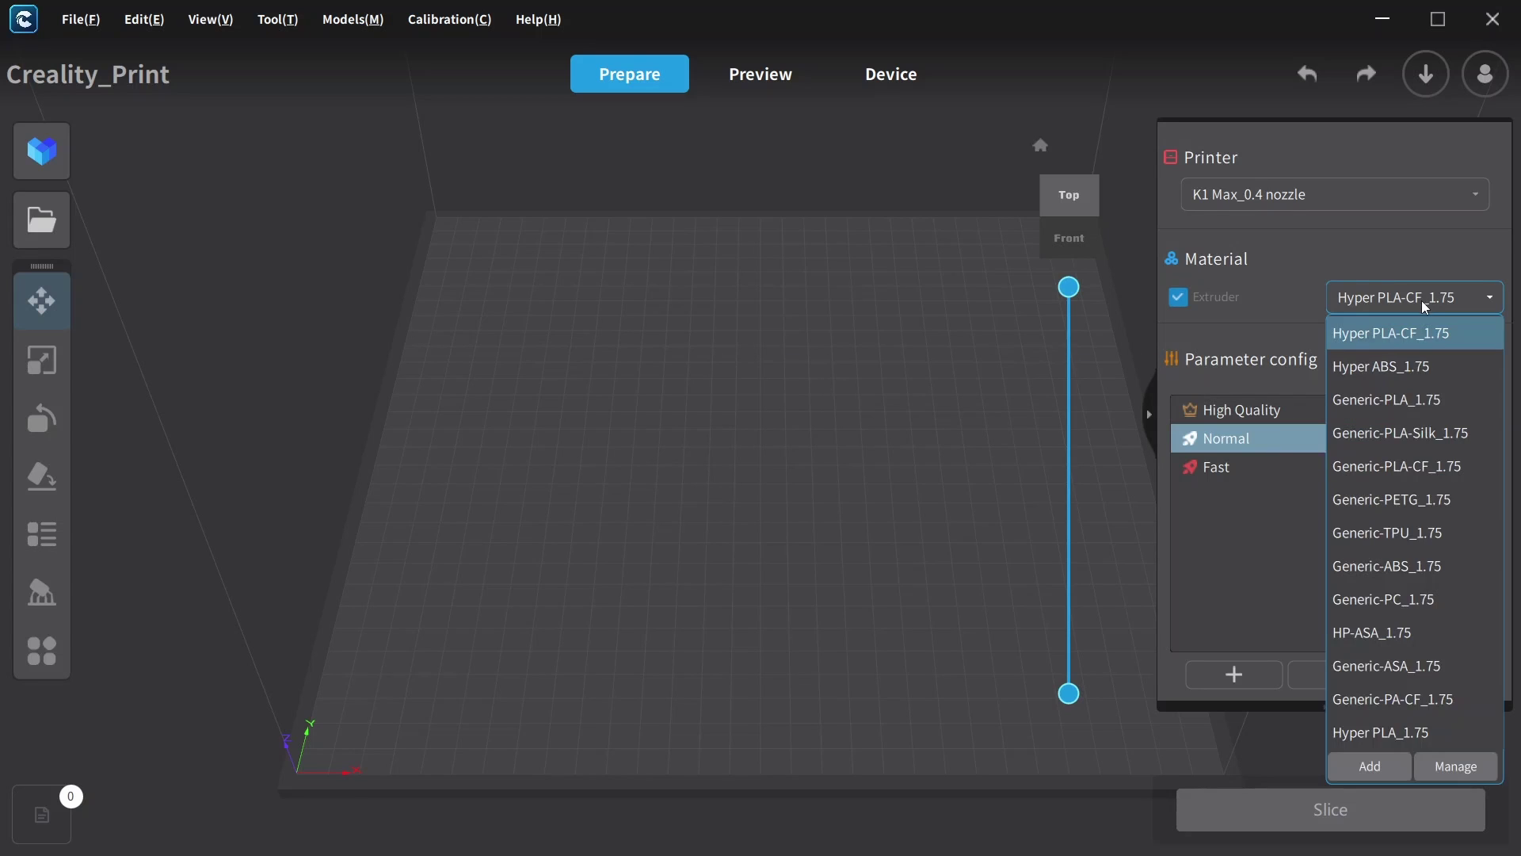
pyautogui.click(1458, 773)
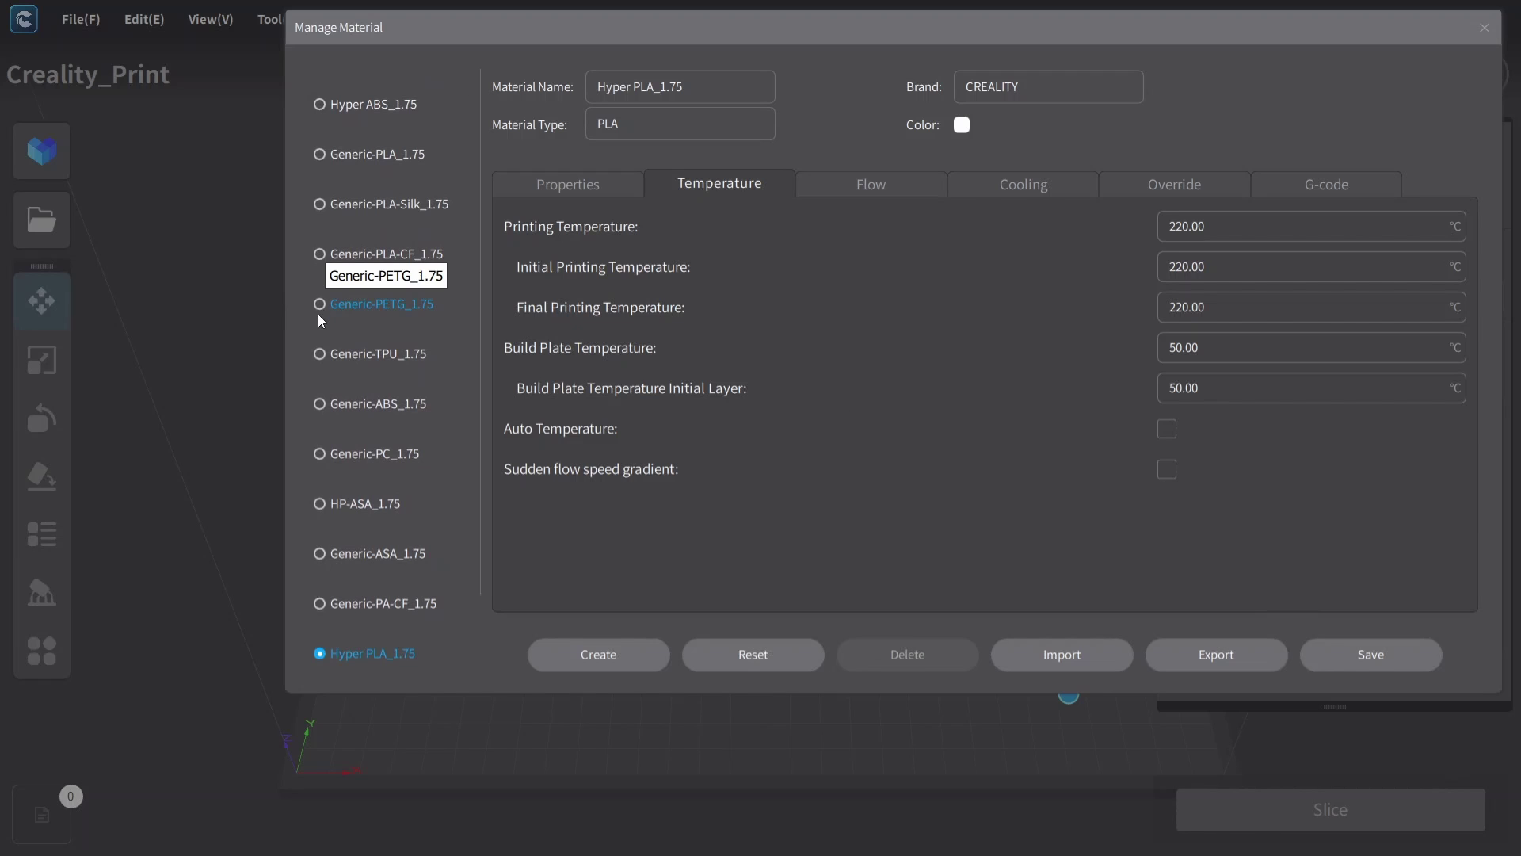
pyautogui.scroll(1, 317, 314)
pyautogui.scroll(-1, 331, 287)
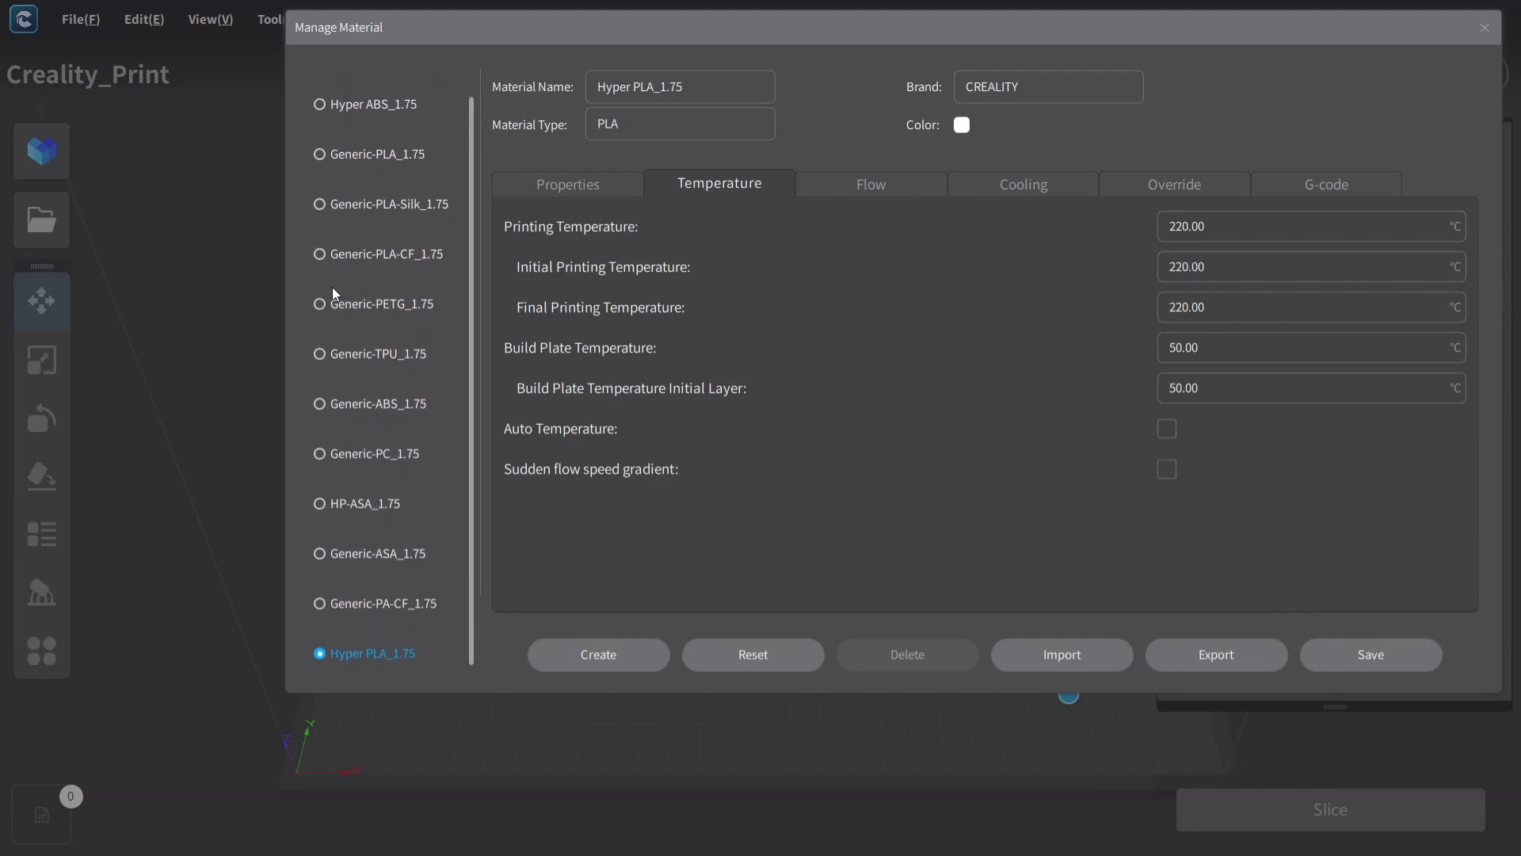
# Fill in a new custom material: name CREALITY PLA MATTE, diameter 1.75, model Generic-PLA_1.75
pyautogui.click(600, 656)
pyautogui.moveTo(871, 303); pyautogui.dragTo(686, 299)
pyautogui.write('CREQ')
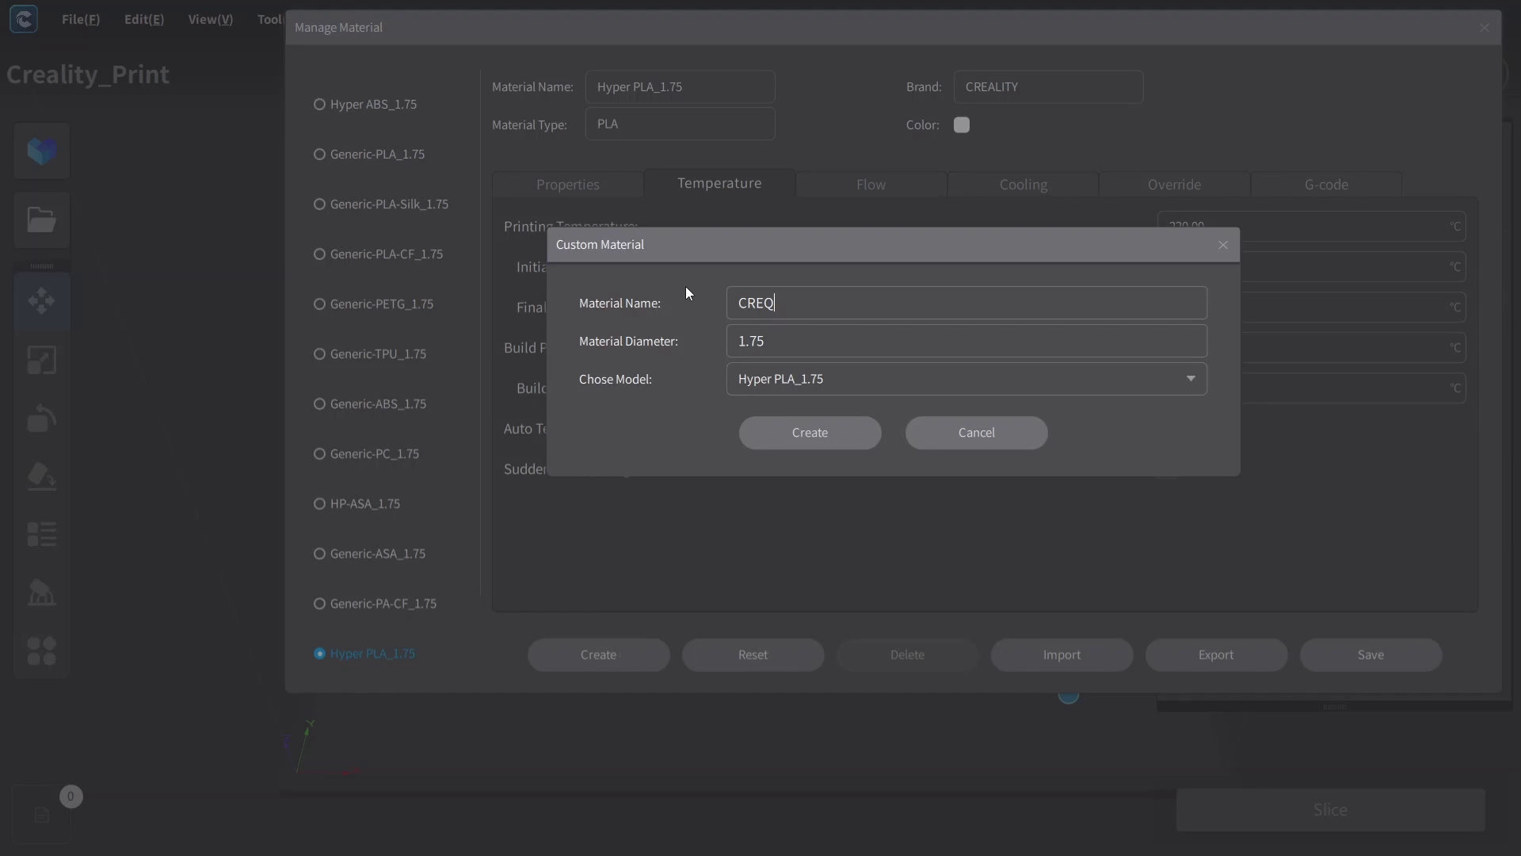
pyautogui.press('BackSpace')
pyautogui.write('ALITY PLA MATTEE')
pyautogui.press('BackSpace')
pyautogui.click(791, 376)
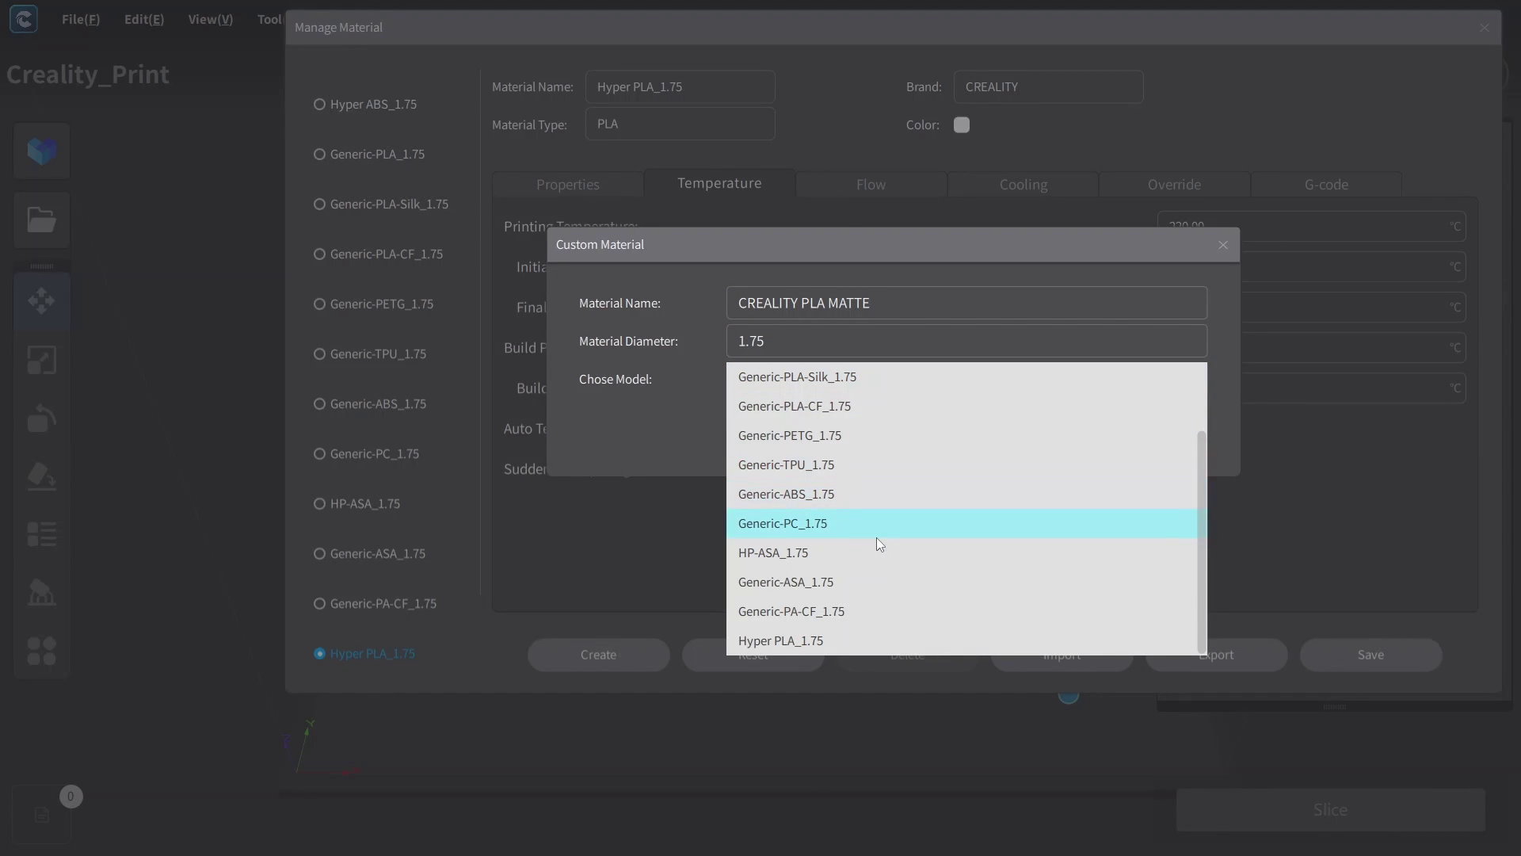
pyautogui.scroll(3, 877, 539)
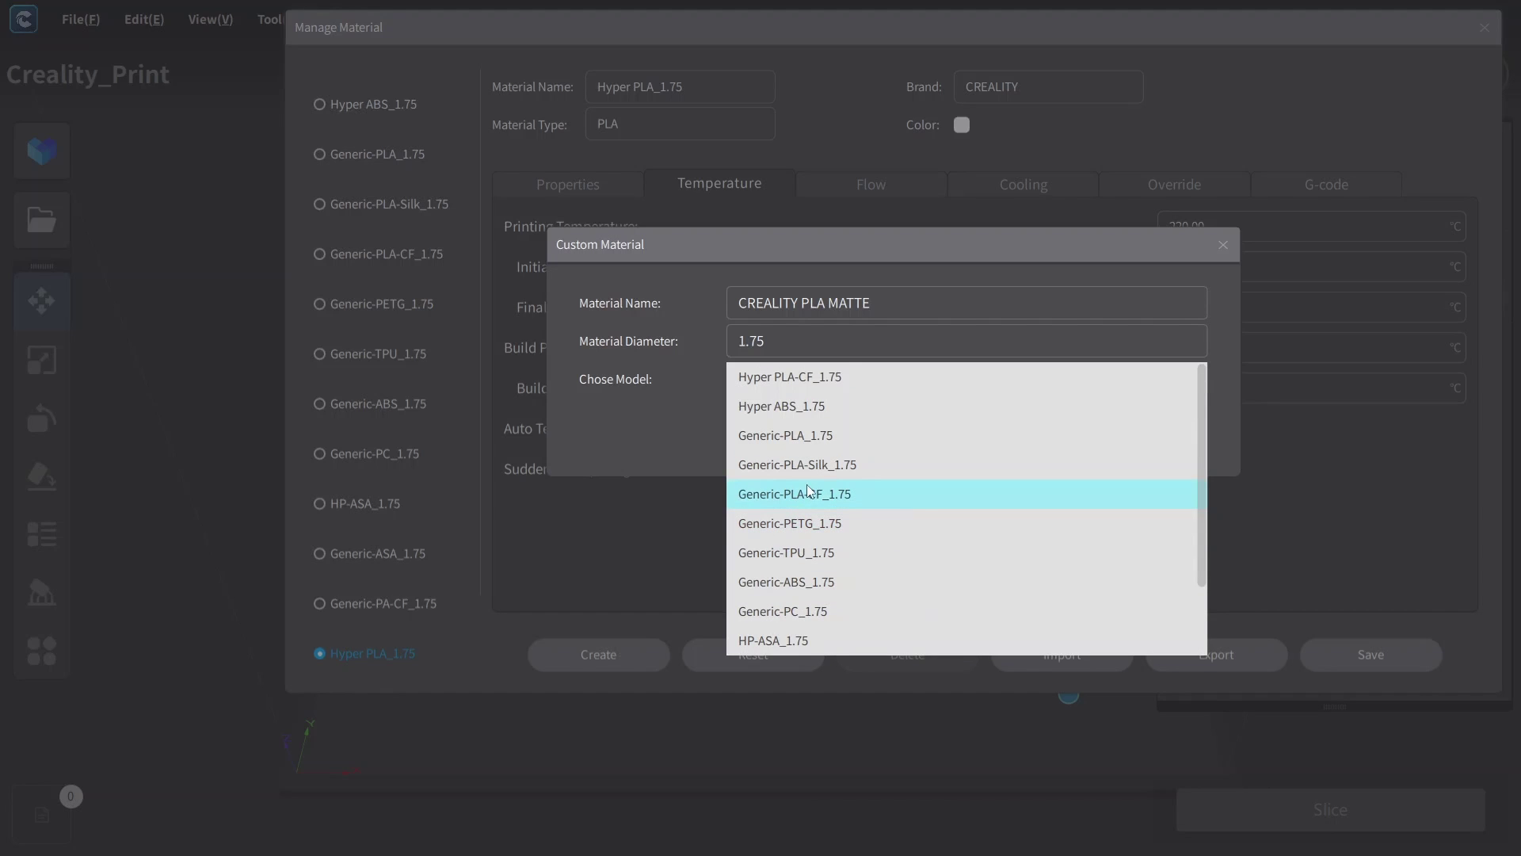
pyautogui.click(795, 435)
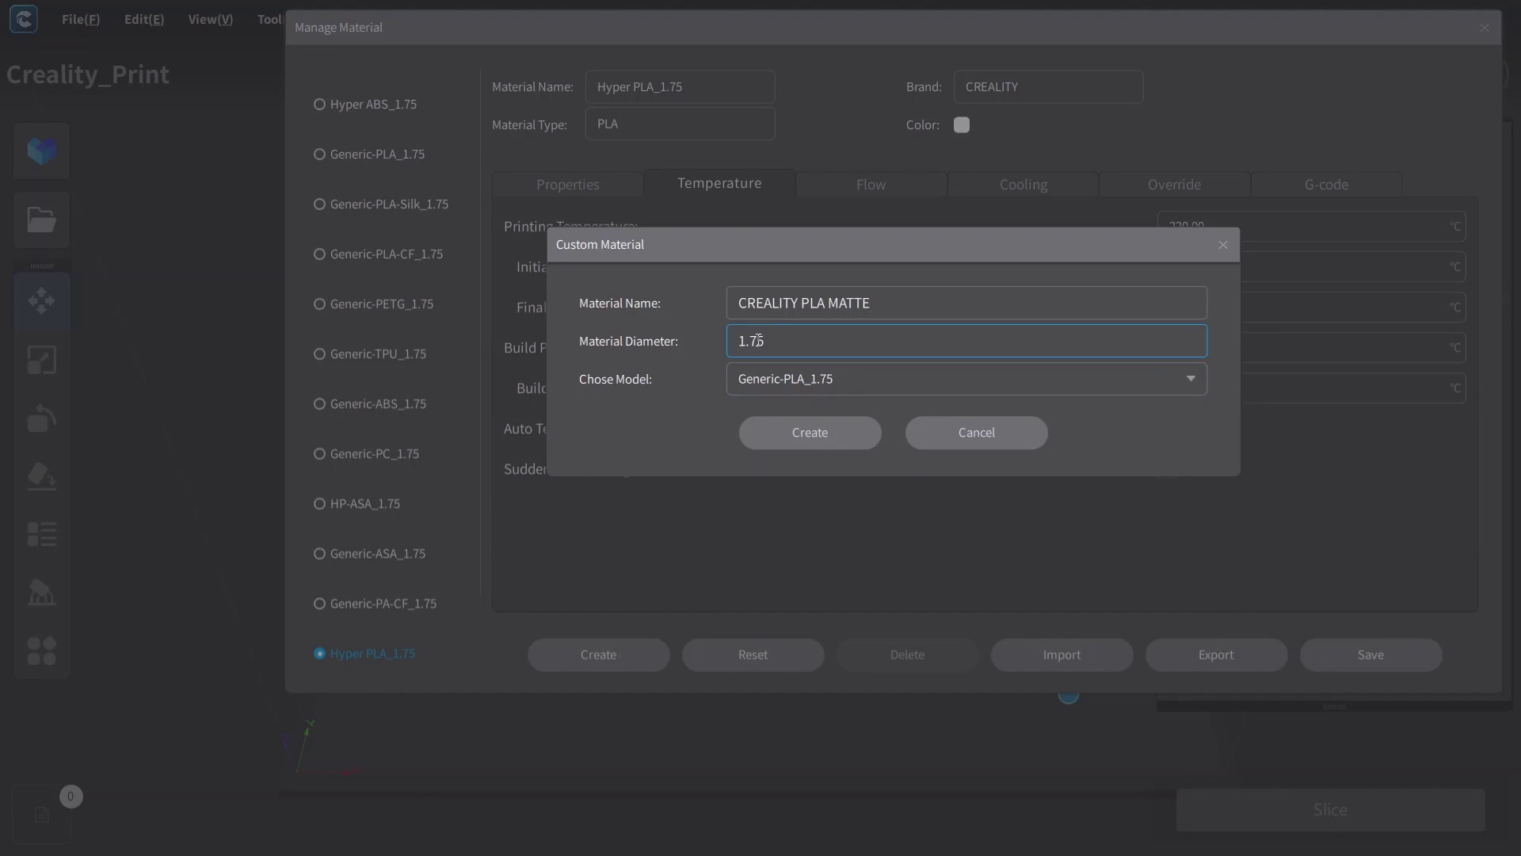
# Create the CREALITY PLA MATTE_1.75 material from the custom form
pyautogui.click(825, 439)
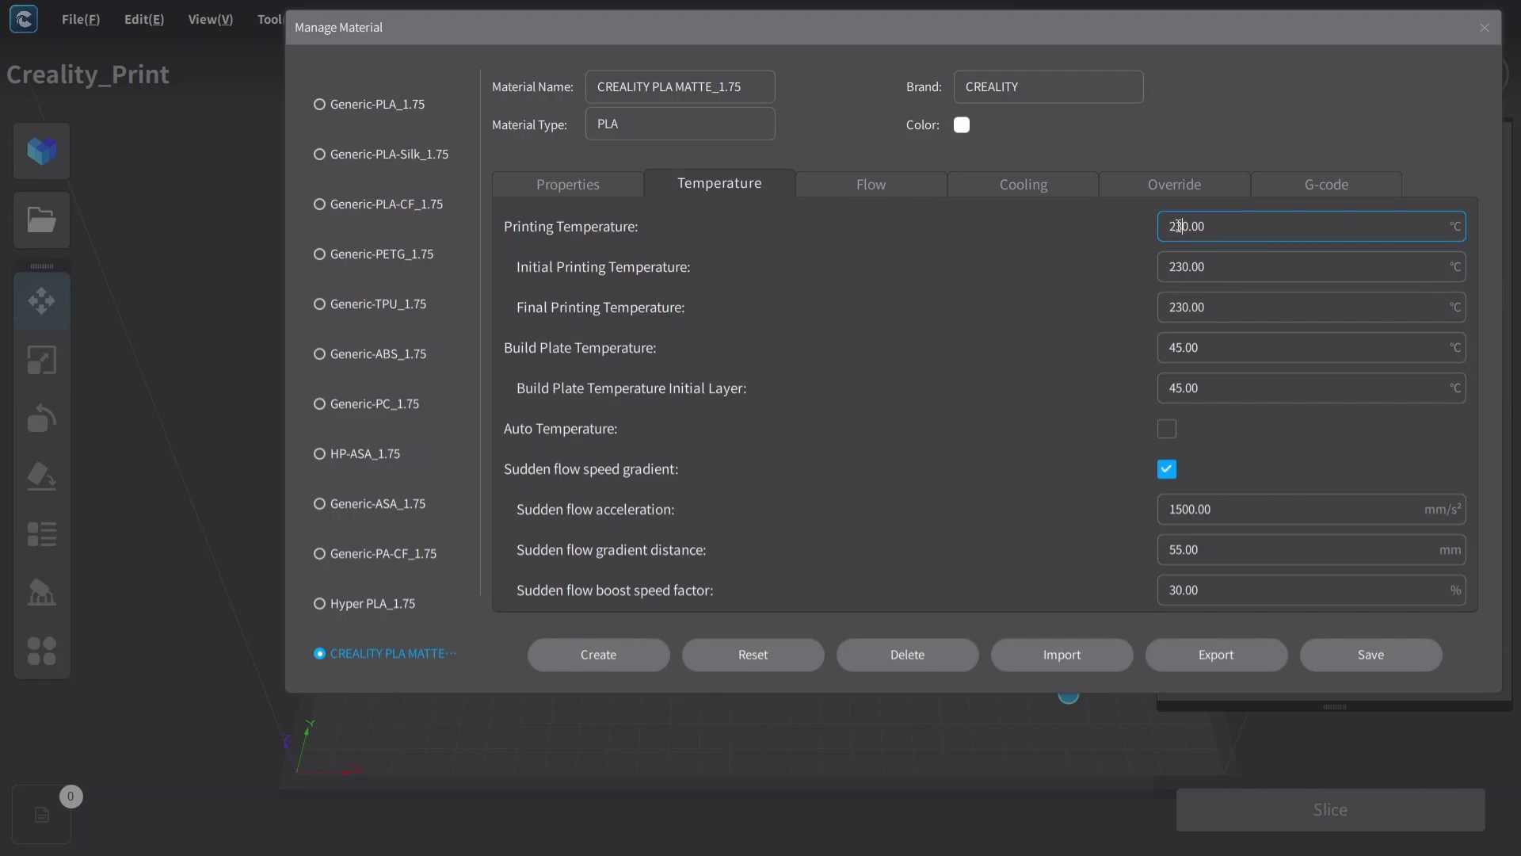
pyautogui.scroll(-15, 1184, 226)
pyautogui.scroll(-20, 1187, 267)
# Set its printing and initial printing temperatures to 215 °C and final temperature to 200 °C
pyautogui.moveTo(1187, 266); pyautogui.dragTo(1152, 270)
pyautogui.write('215')
pyautogui.click(1179, 275)
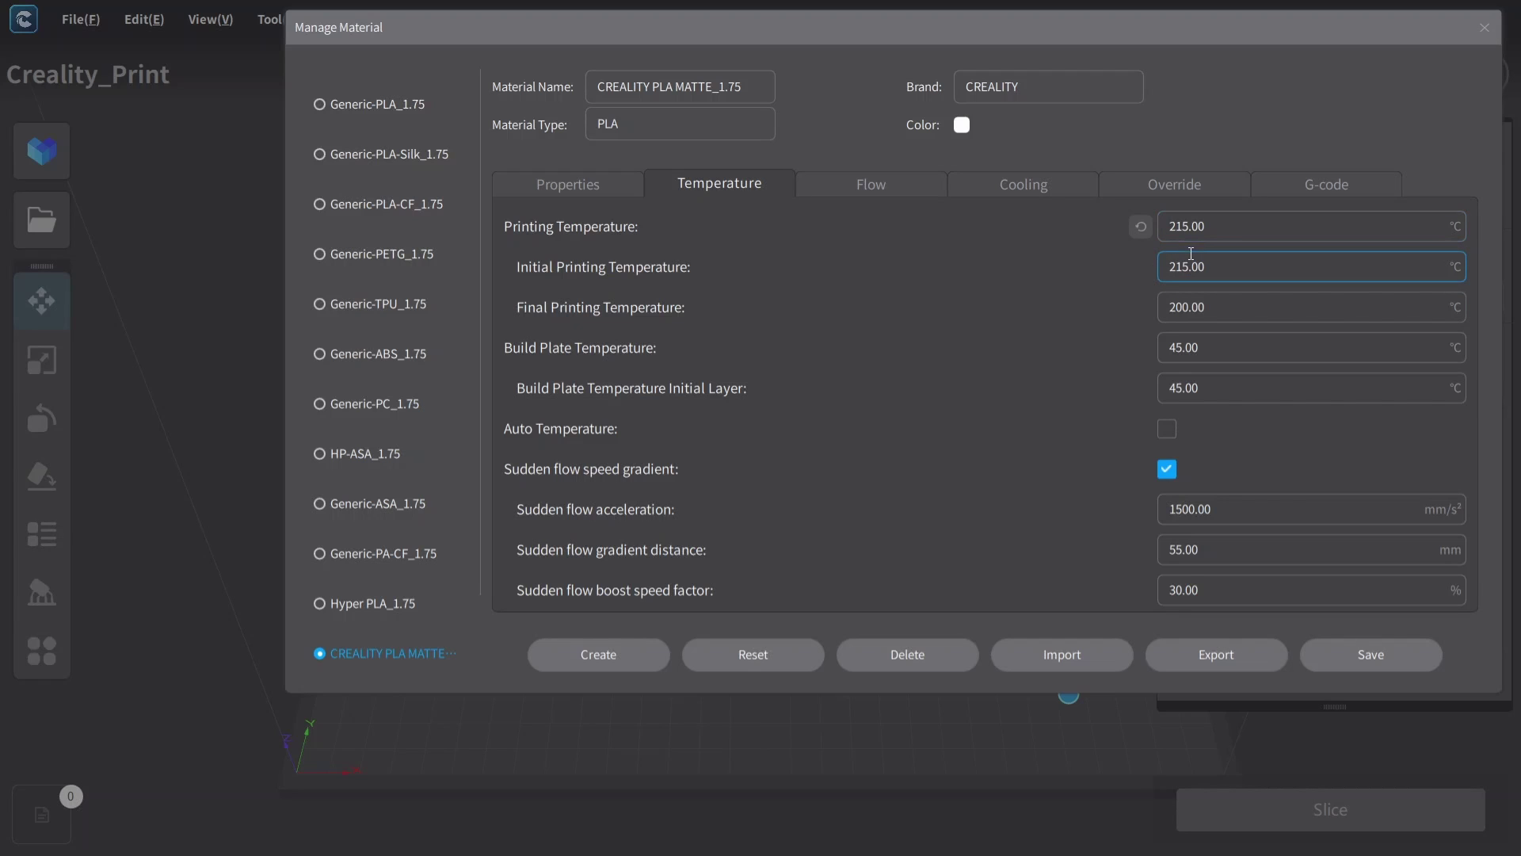
pyautogui.click(1188, 307)
pyautogui.click(1178, 269)
pyautogui.click(1185, 232)
pyautogui.click(1181, 267)
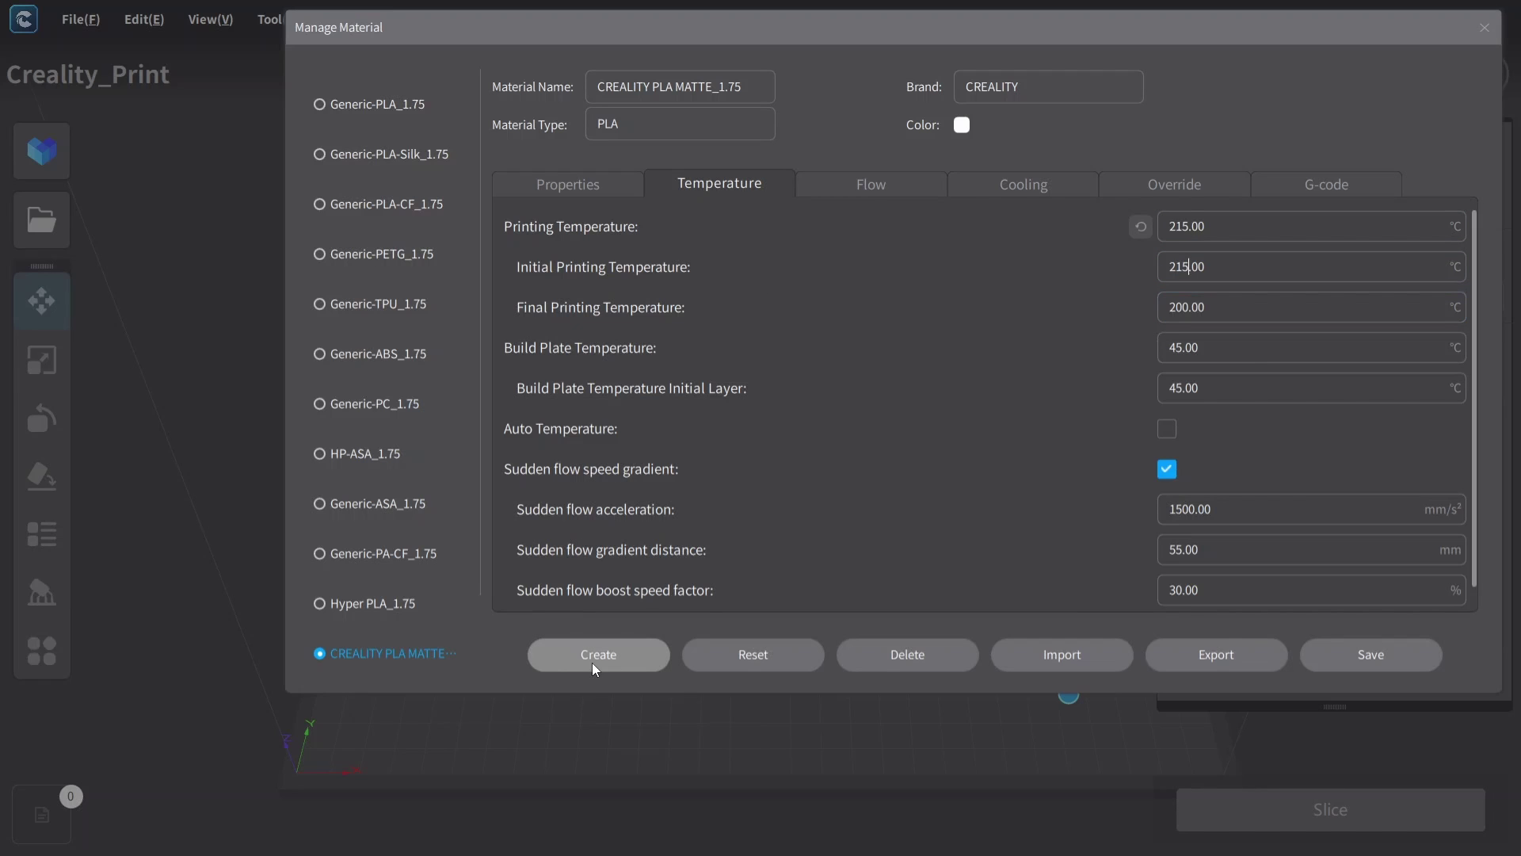
# Save the material settings and select CREALITY PLA MATTE_1.75 as the extruder's filament
pyautogui.click(1395, 662)
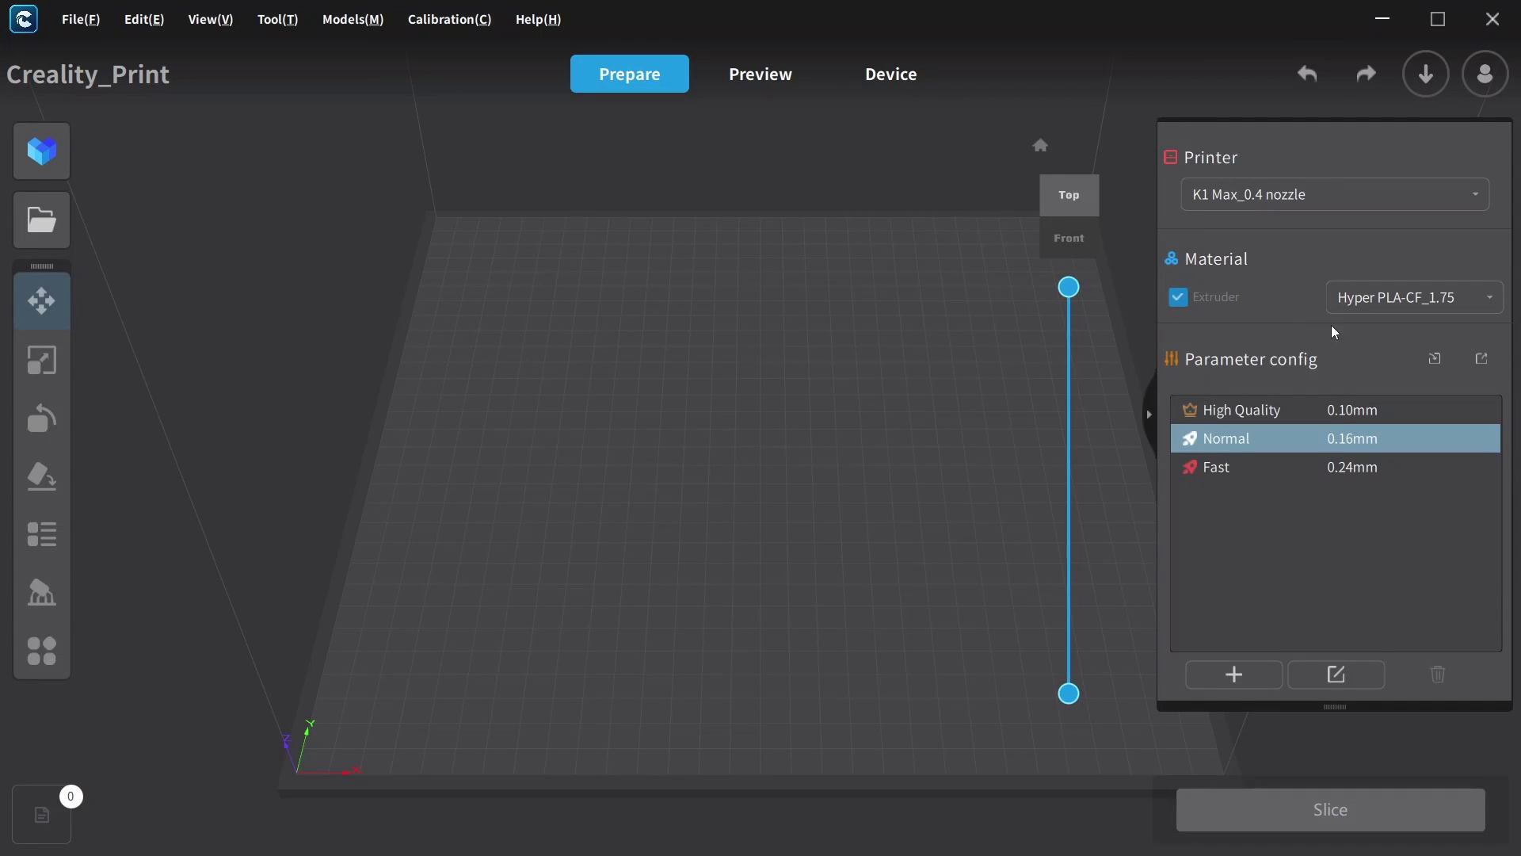
pyautogui.click(1371, 297)
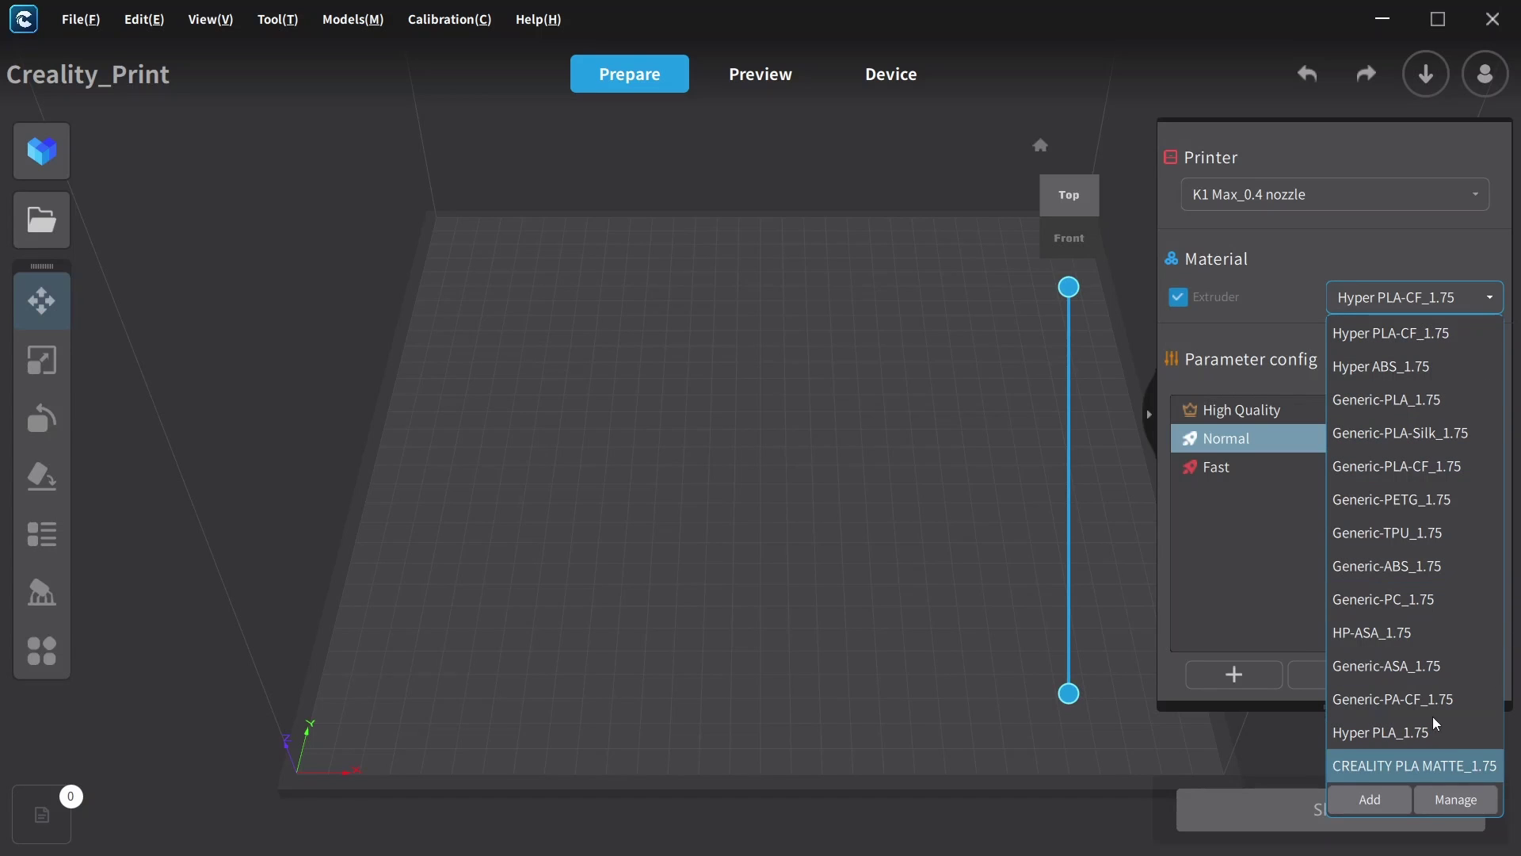
pyautogui.click(1363, 766)
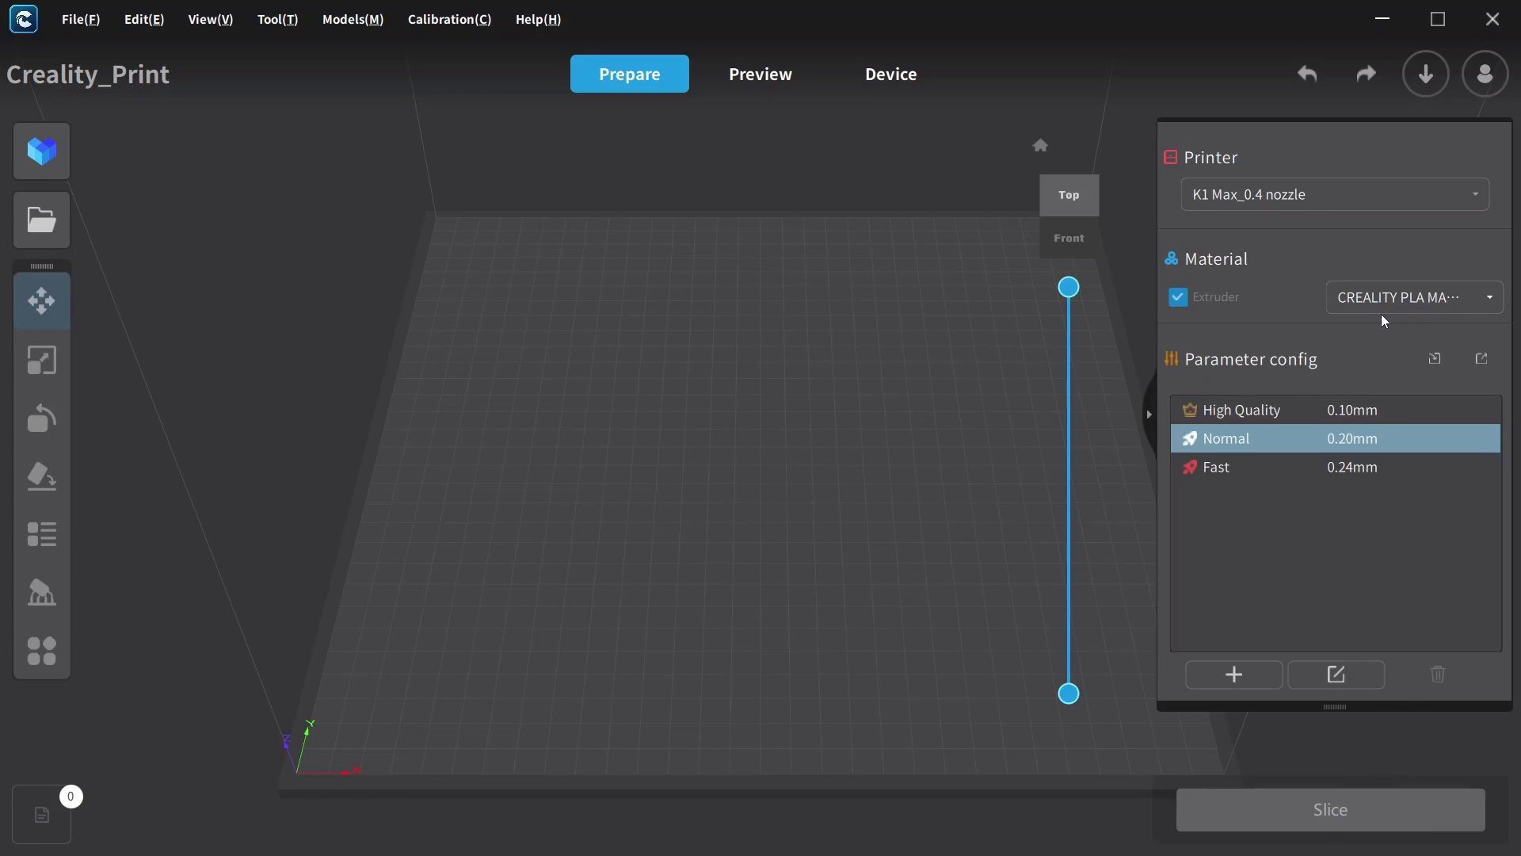